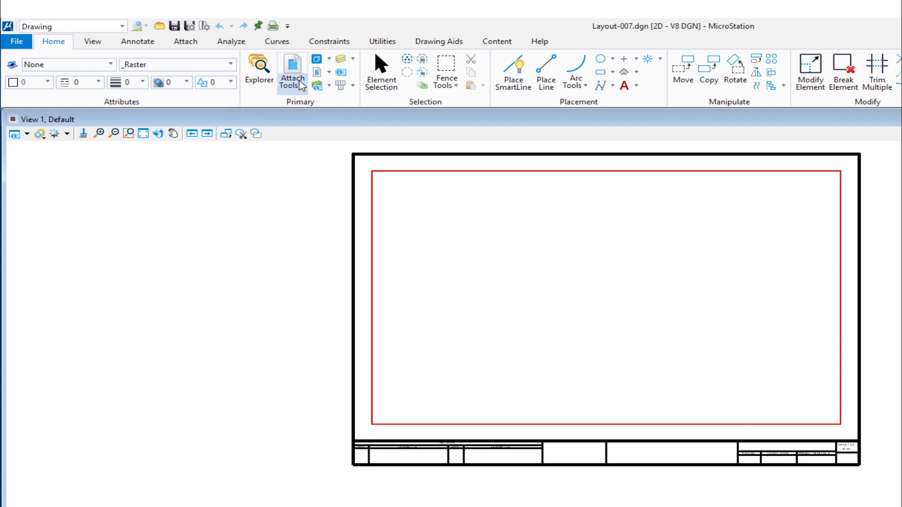
Attach Topo_Contours.dgn as a reference with the Interactive attachment method and the Coincident - World orientation
{"action": "left_click", "coordinate": [303, 88]}
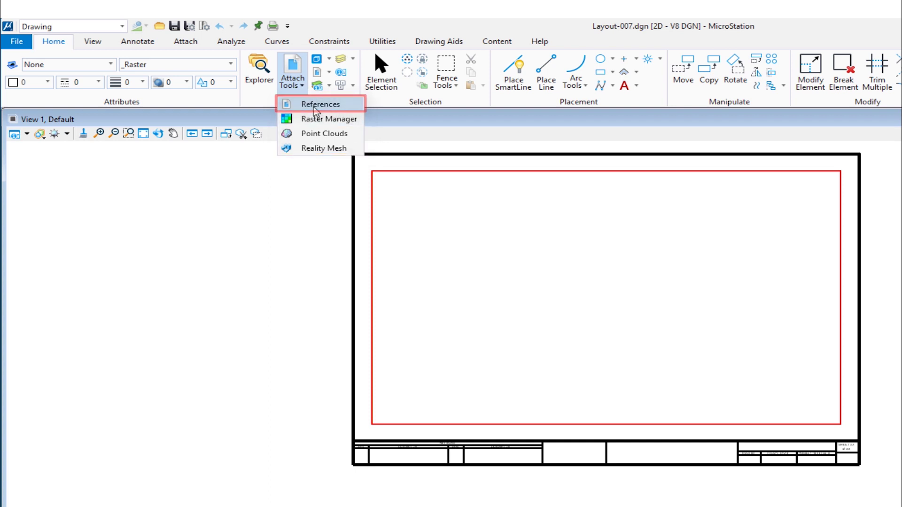
{"action": "left_click", "coordinate": [315, 110]}
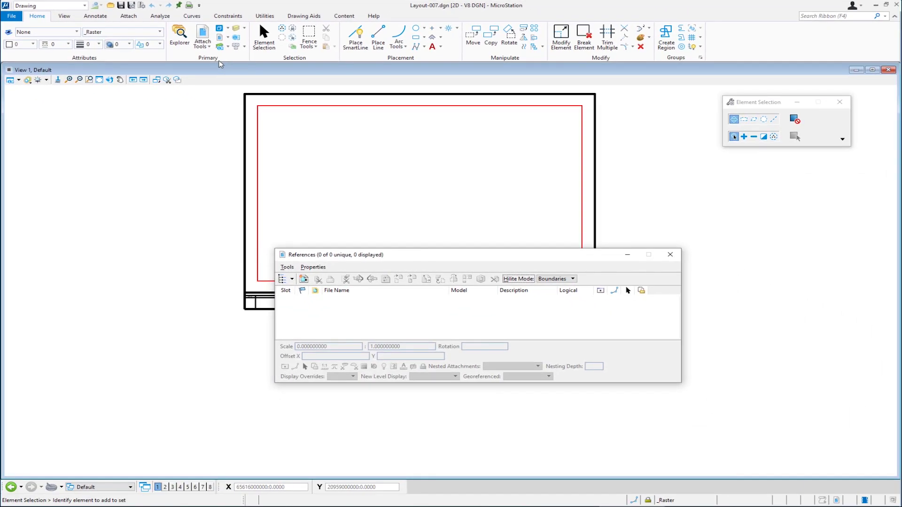
{"action": "left_click_drag", "start_coordinate": [477, 258], "coordinate": [430, 245]}
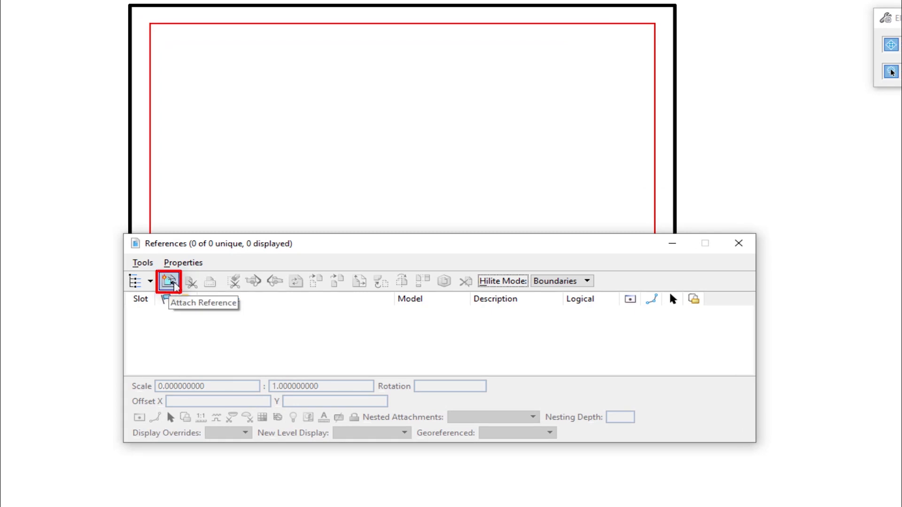
{"action": "left_click", "coordinate": [171, 283]}
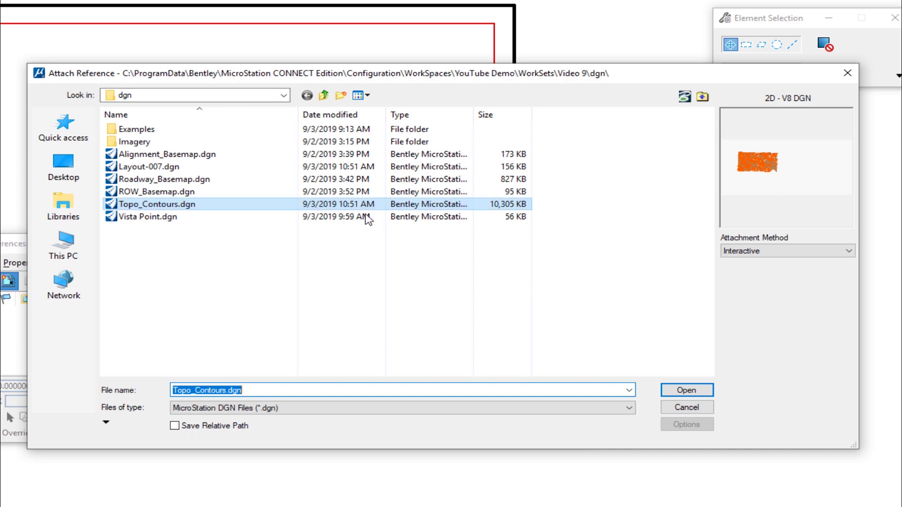
{"action": "left_click", "coordinate": [786, 256]}
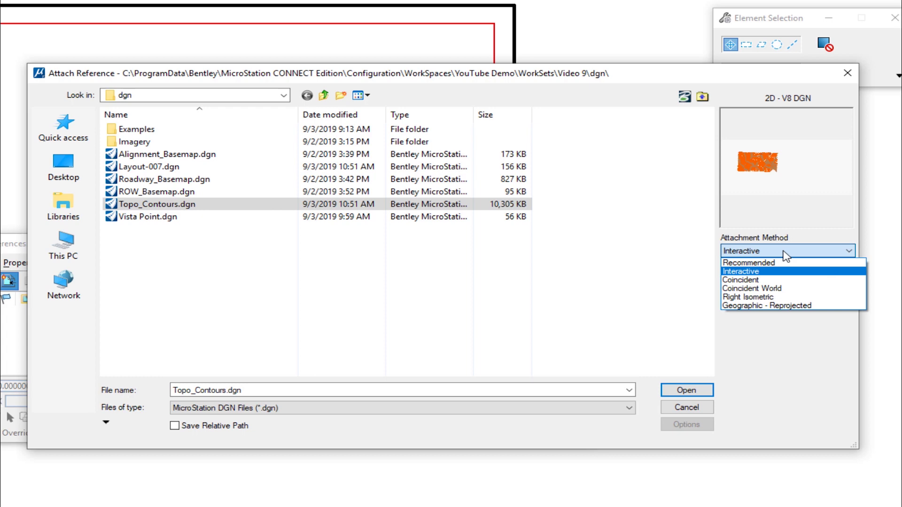
{"action": "left_click", "coordinate": [741, 272]}
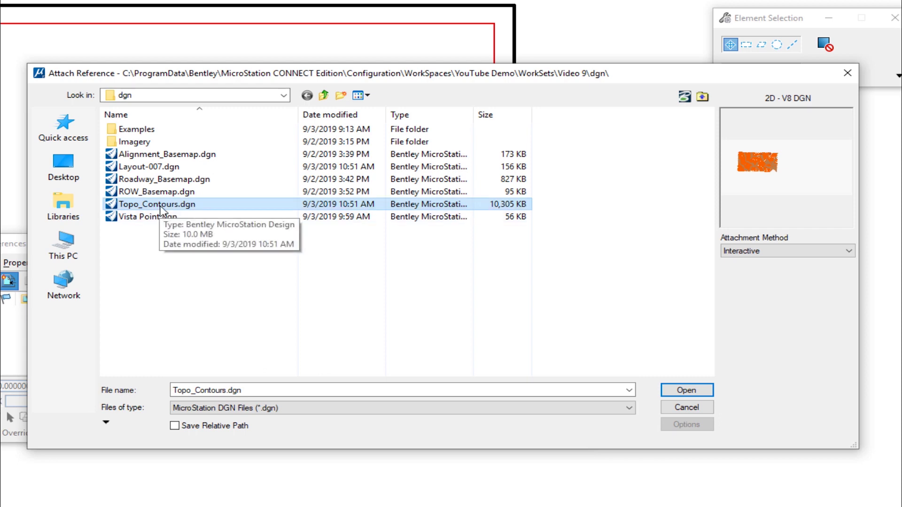
{"action": "left_click", "coordinate": [687, 391]}
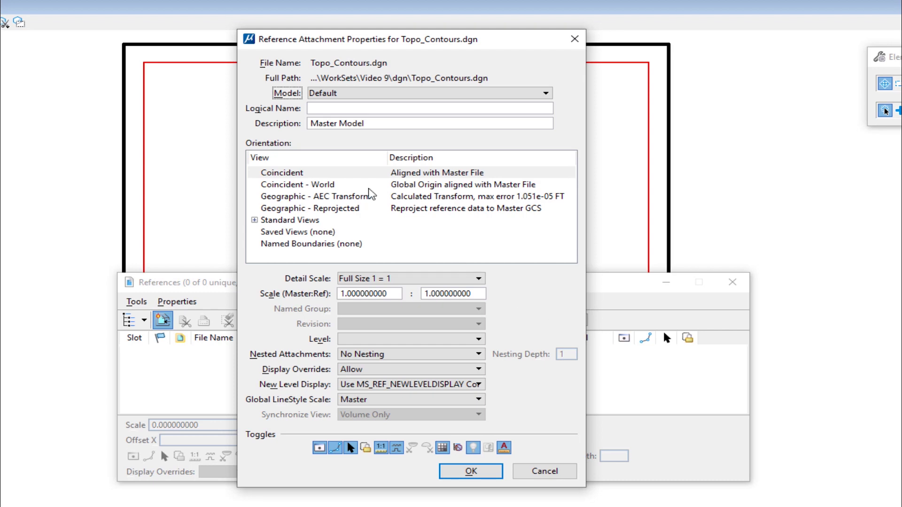
{"action": "left_click", "coordinate": [294, 186]}
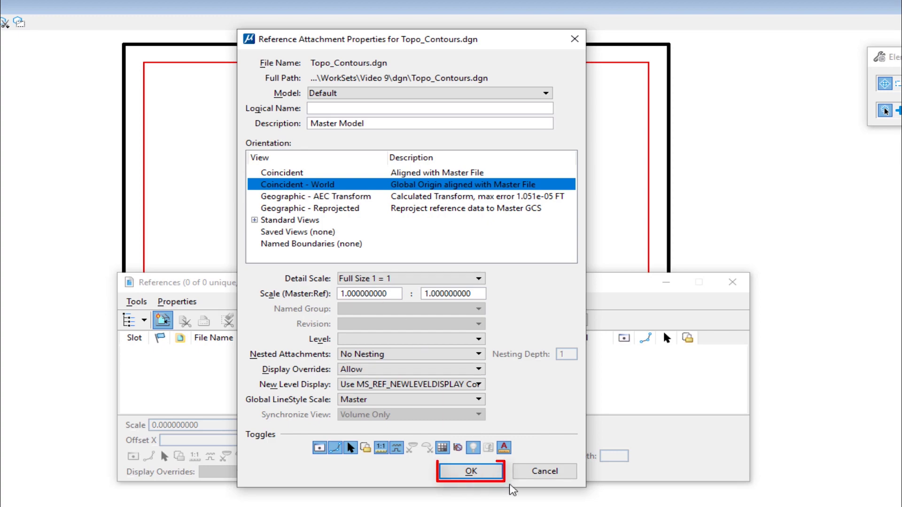
{"action": "left_click", "coordinate": [493, 475]}
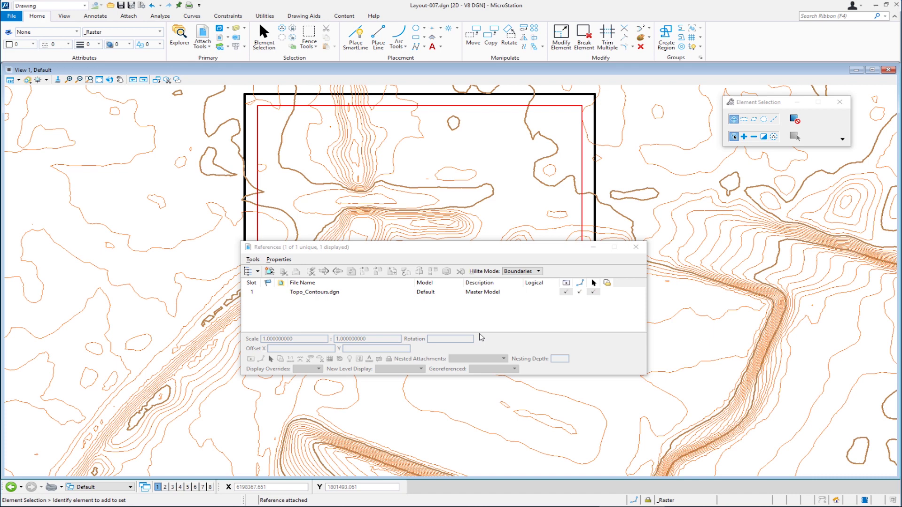
Attach Alignment_Basemap.dgn, Roadway_Basemap.dgn and ROW_Basemap.dgn together as references using the Coincident World attachment method
{"action": "left_click", "coordinate": [269, 271]}
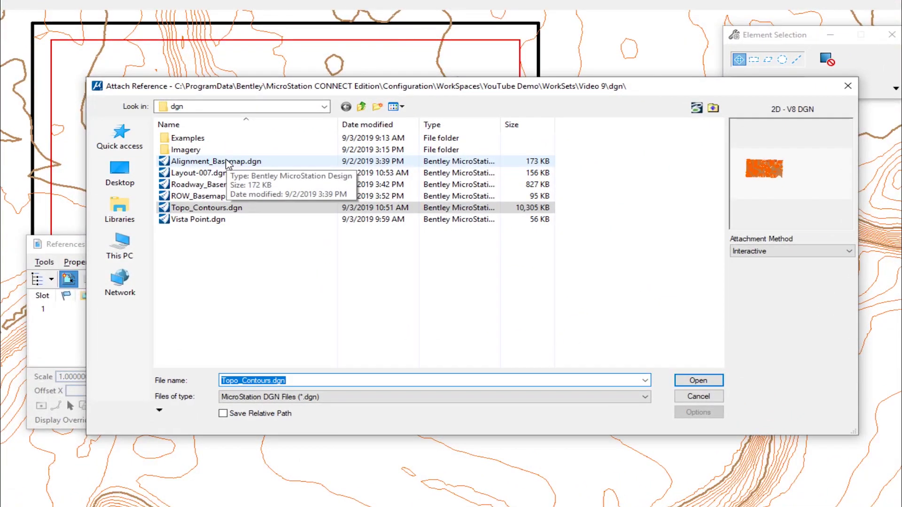
{"action": "left_click", "coordinate": [814, 251]}
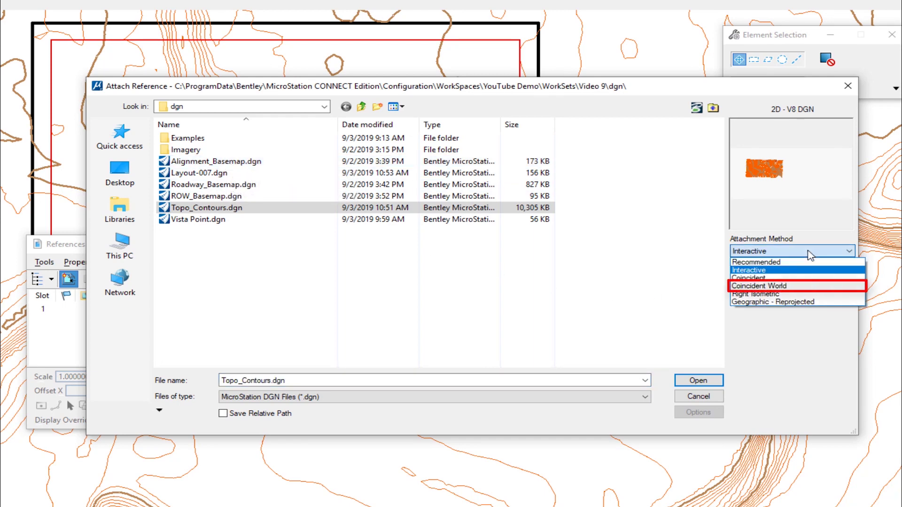
{"action": "left_click", "coordinate": [762, 286]}
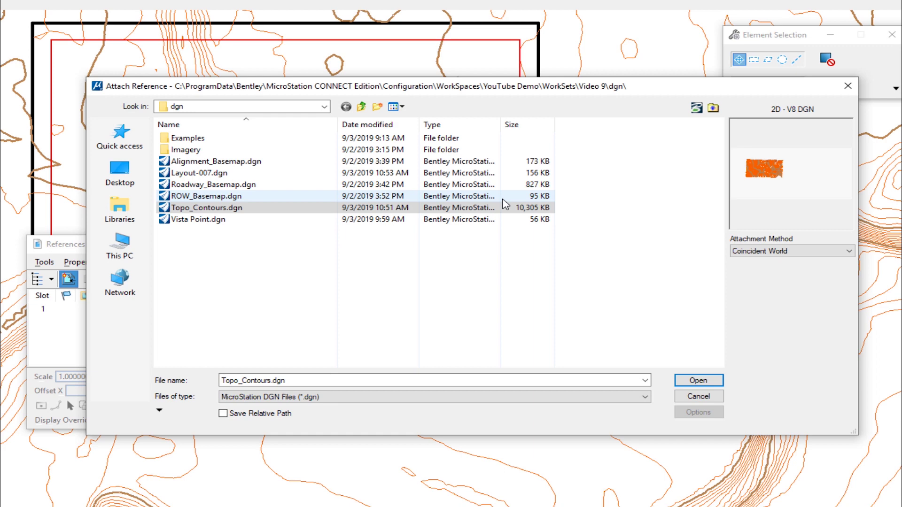
{"action": "left_click", "coordinate": [240, 164]}
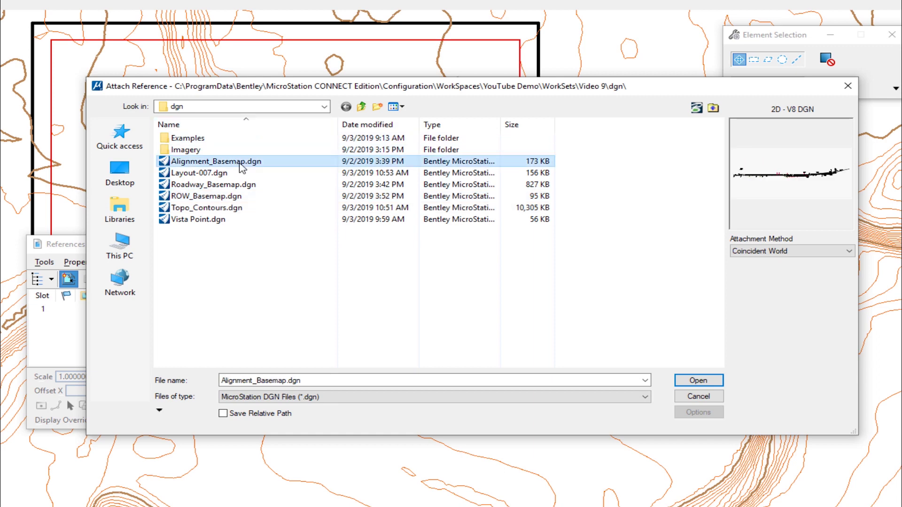
{"action": "left_click", "coordinate": [226, 187], "text": "ctrl"}
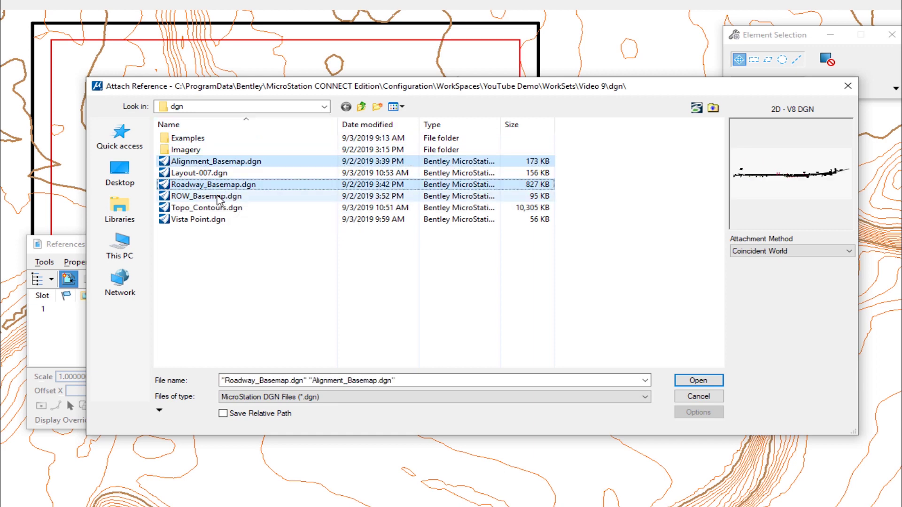
{"action": "left_click", "coordinate": [219, 197], "text": "ctrl"}
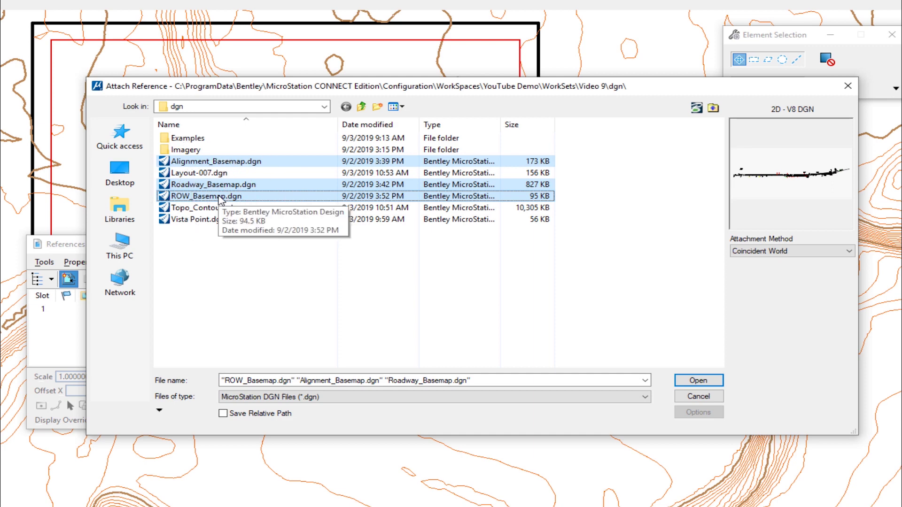
{"action": "left_click", "coordinate": [699, 383]}
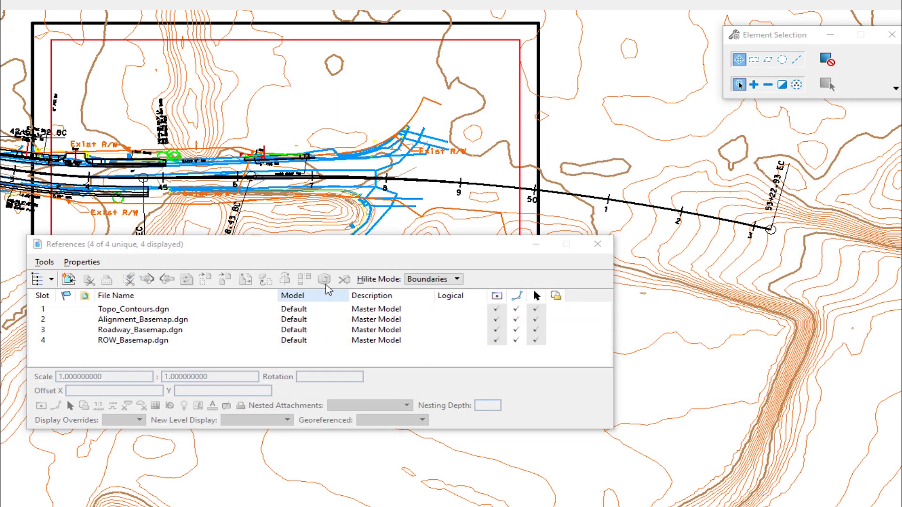
Clip all four attached references to the red rectangle inside the sheet border, using the Element method
{"action": "left_click_drag", "start_coordinate": [324, 251], "coordinate": [287, 317]}
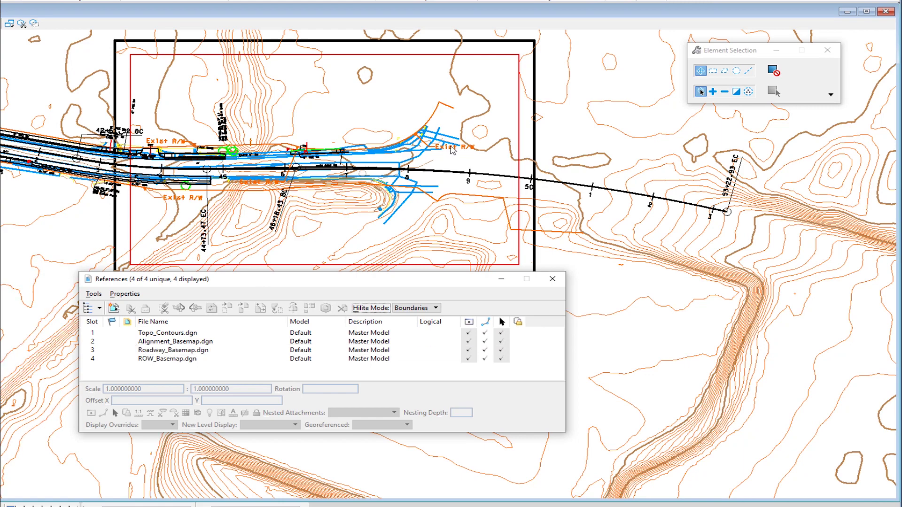
{"action": "left_click", "coordinate": [472, 139]}
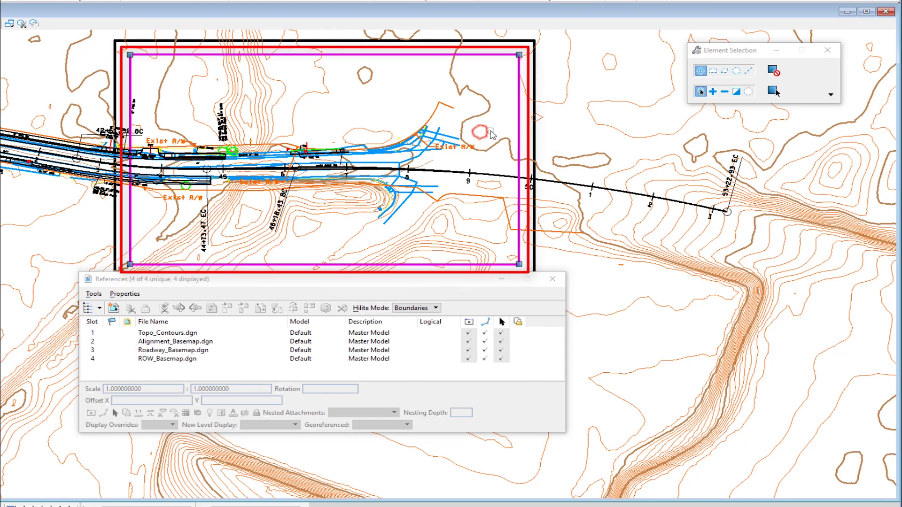
{"action": "left_click", "coordinate": [502, 81]}
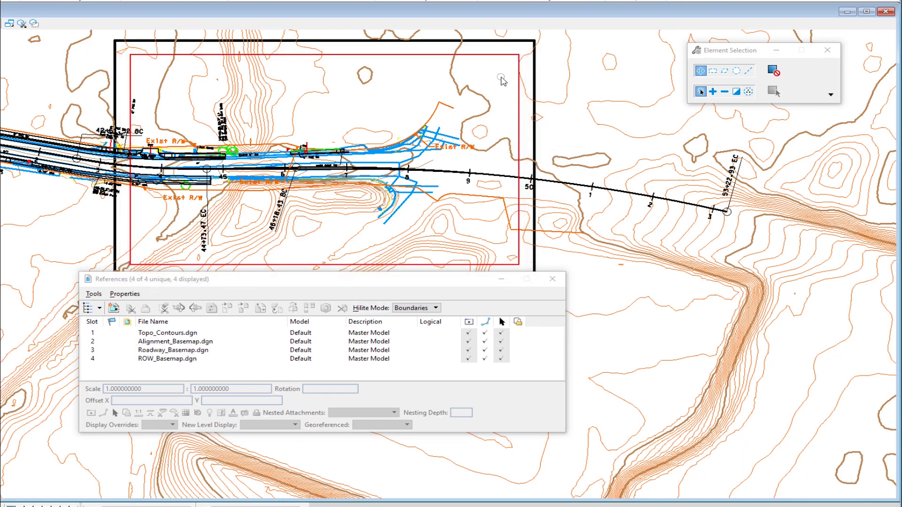
{"action": "left_click", "coordinate": [177, 334]}
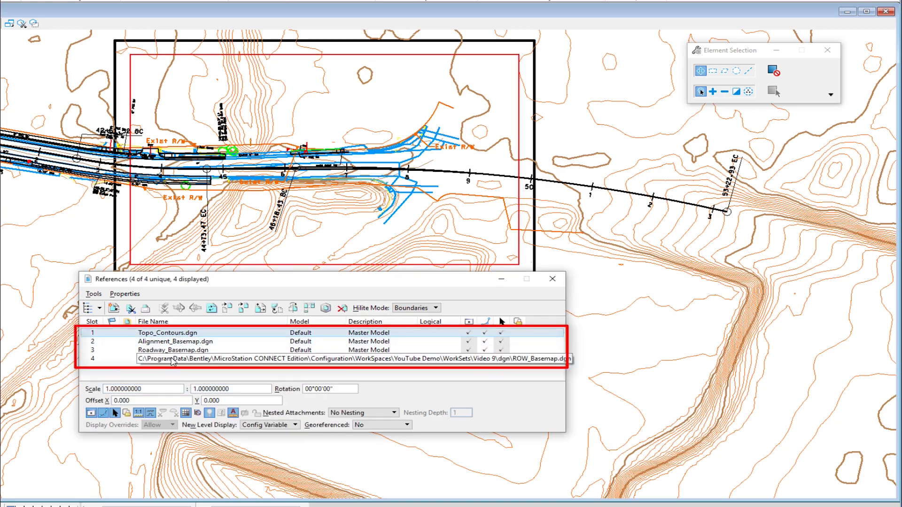
{"action": "left_click", "coordinate": [178, 358], "text": "shift"}
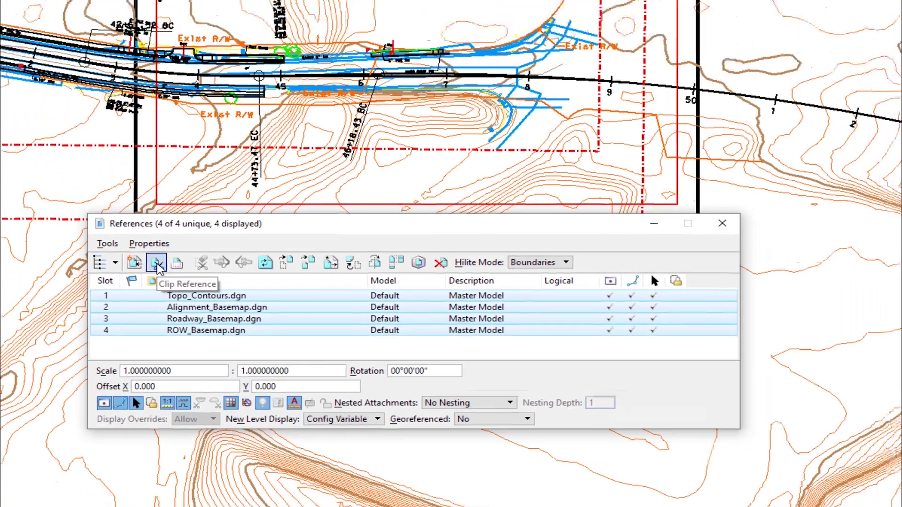
{"action": "left_click", "coordinate": [157, 263]}
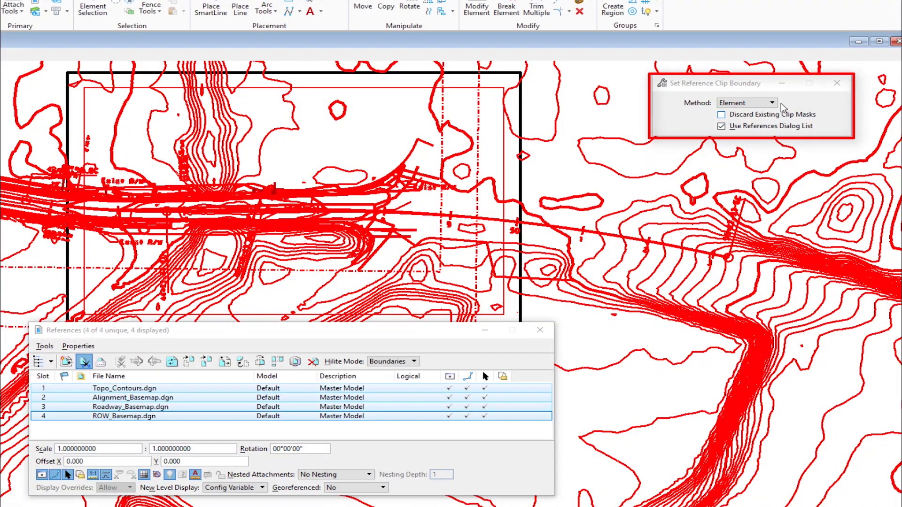
{"action": "left_click", "coordinate": [766, 103]}
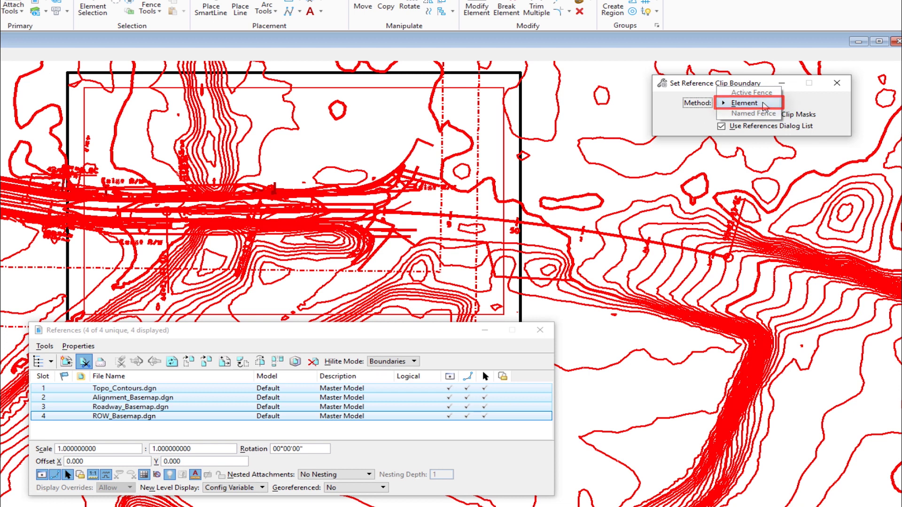
{"action": "left_click", "coordinate": [764, 104]}
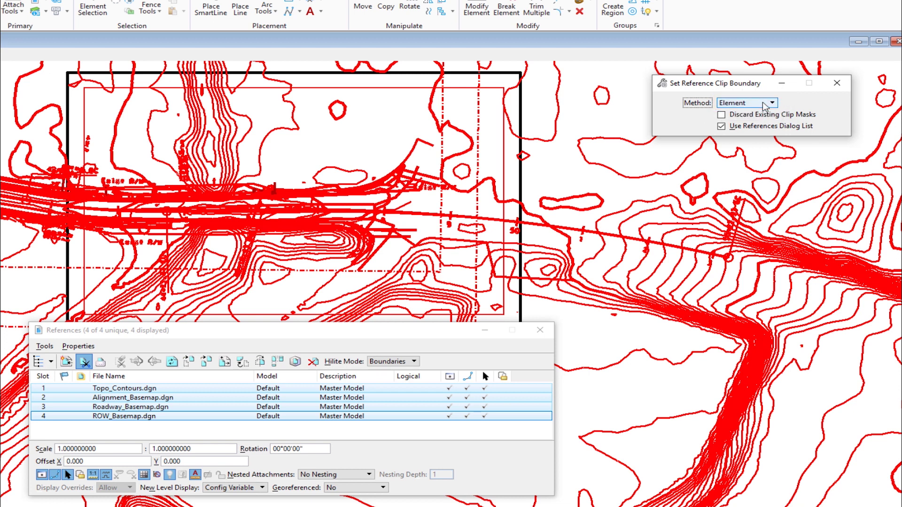
{"action": "left_click", "coordinate": [504, 161]}
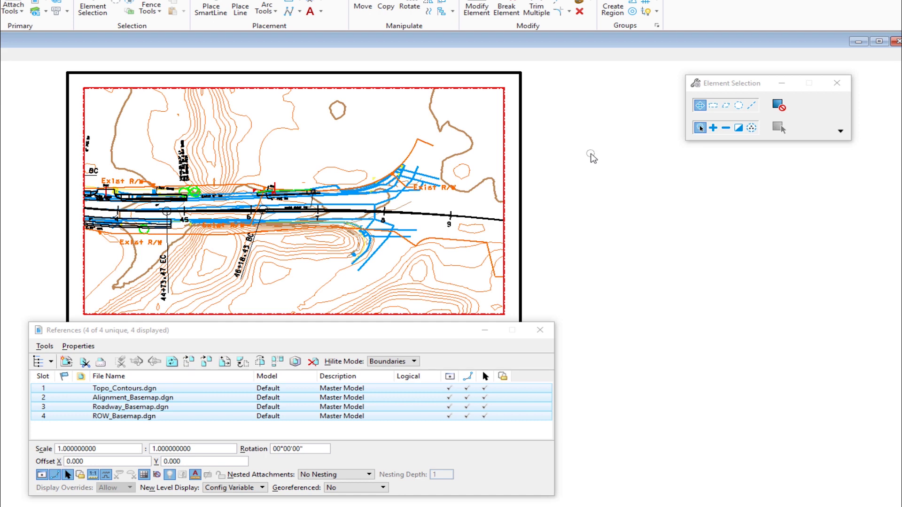
Try shrinking the reference clip boundary by moving the red rectangle's upper-right corner inward, and undo the change
{"action": "left_click", "coordinate": [511, 102]}
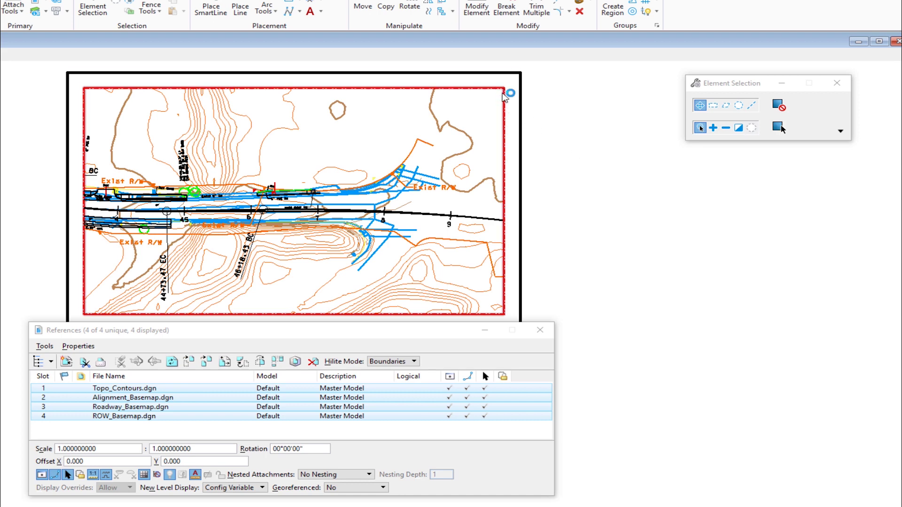
{"action": "left_click", "coordinate": [503, 88]}
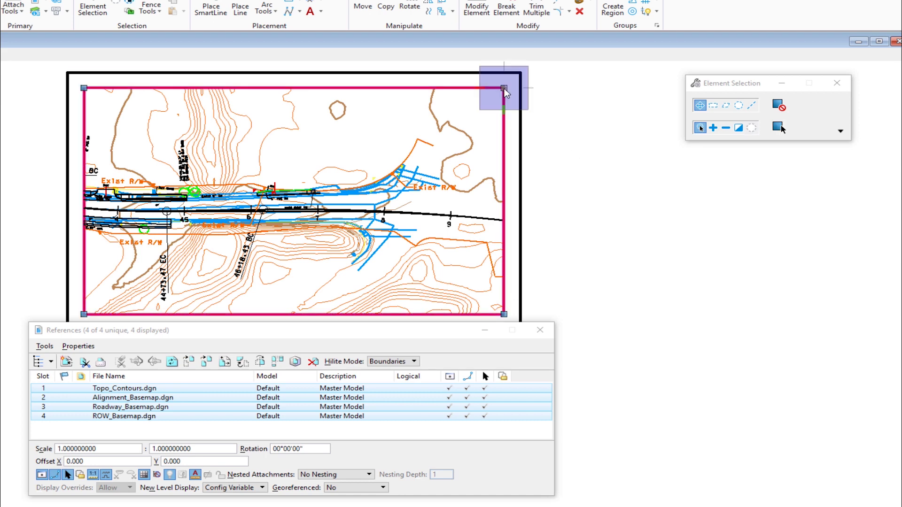
{"action": "left_click", "coordinate": [394, 127]}
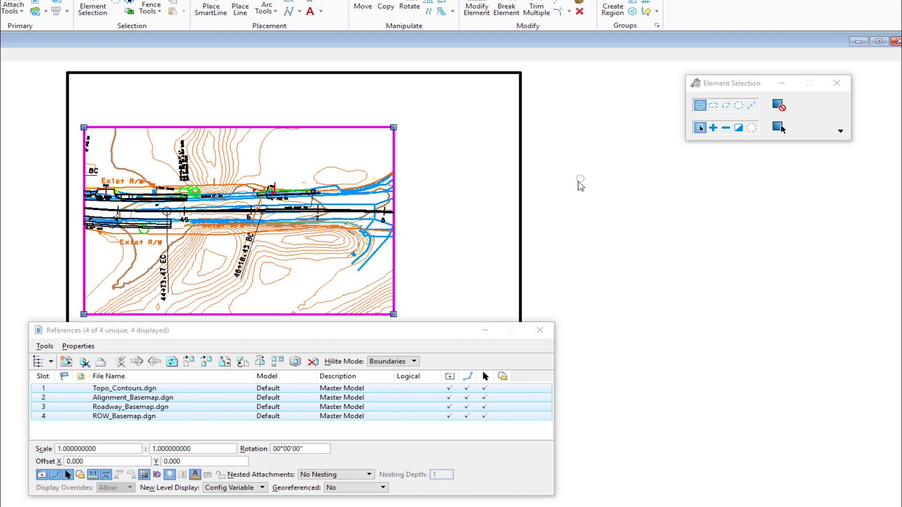
{"action": "key", "text": "ctrl+z"}
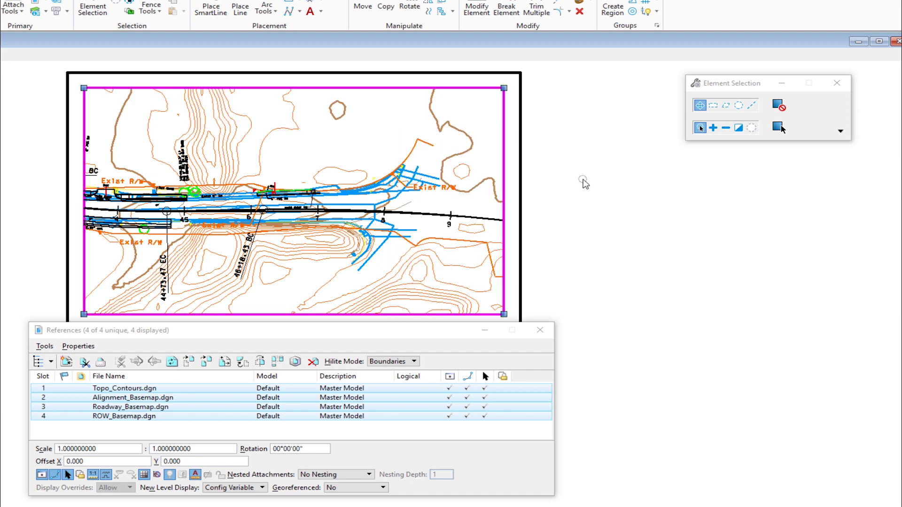
{"action": "left_click", "coordinate": [583, 179]}
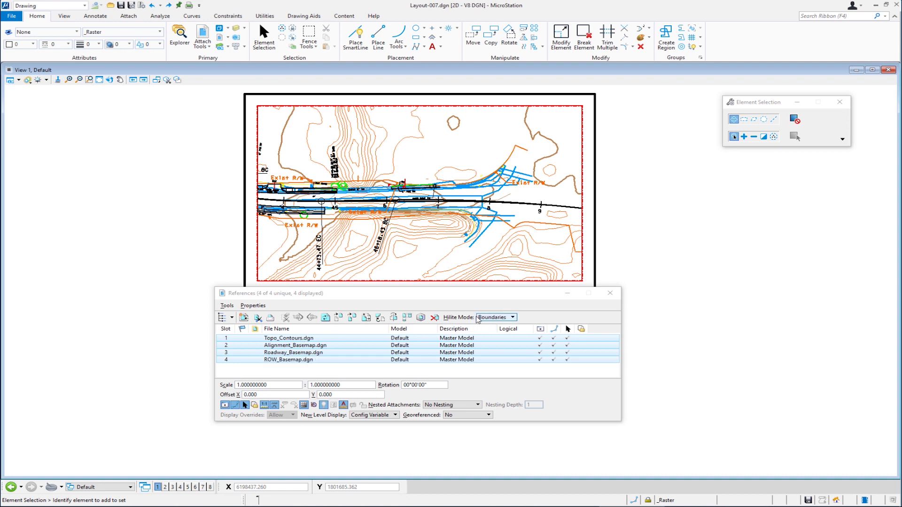
Deselect the references, open Level Display for View 1 and list the levels of the Topo_Contours.dgn reference
{"action": "left_click", "coordinate": [369, 374]}
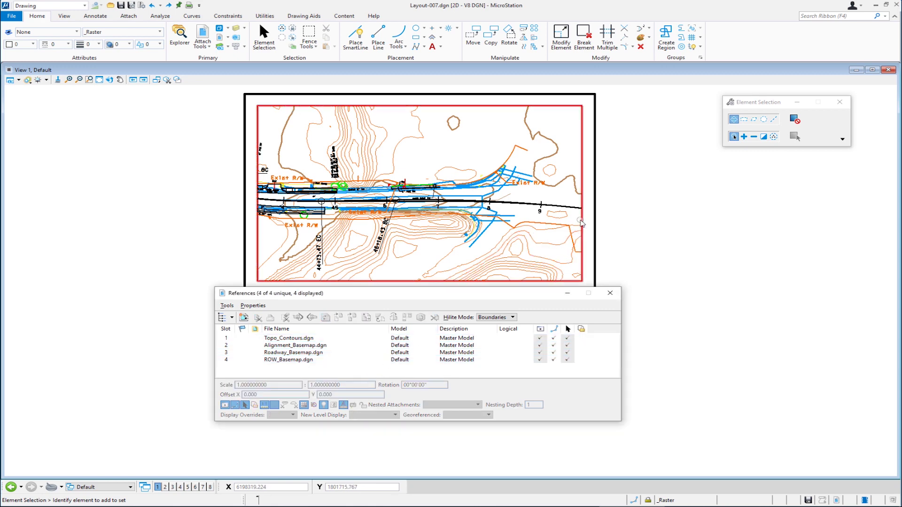
{"action": "left_click_drag", "start_coordinate": [408, 296], "coordinate": [408, 314]}
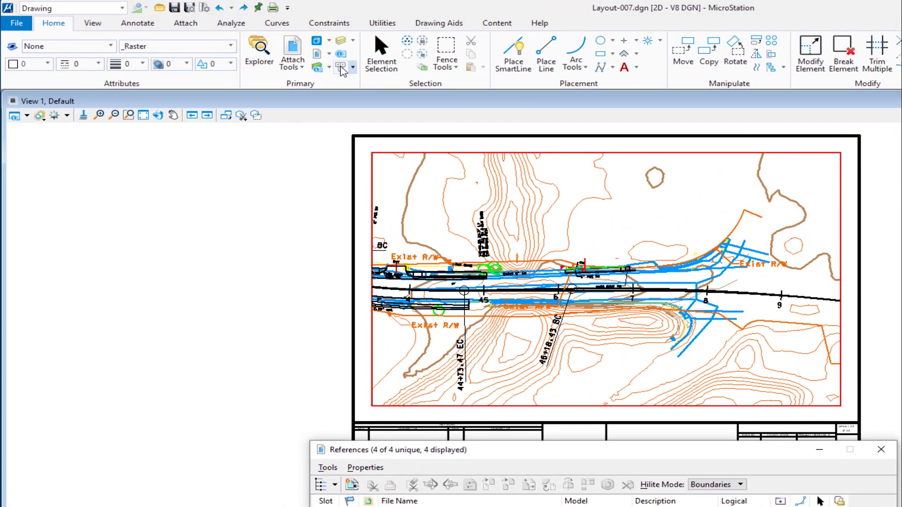
{"action": "left_click", "coordinate": [339, 40]}
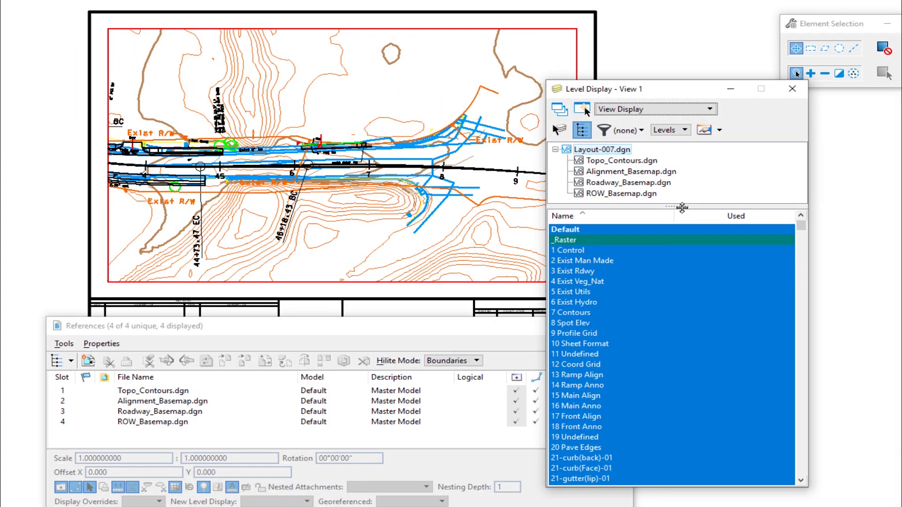
{"action": "left_click_drag", "start_coordinate": [681, 207], "coordinate": [681, 226]}
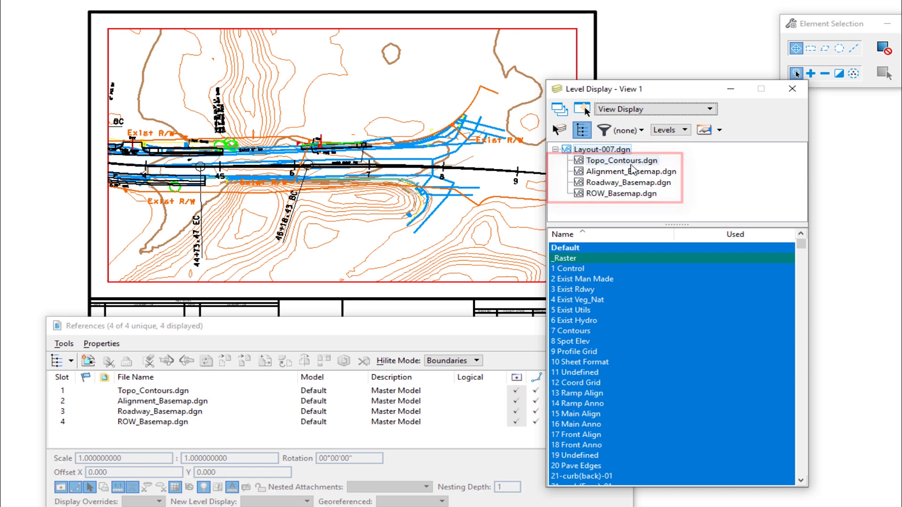
{"action": "left_click", "coordinate": [632, 164]}
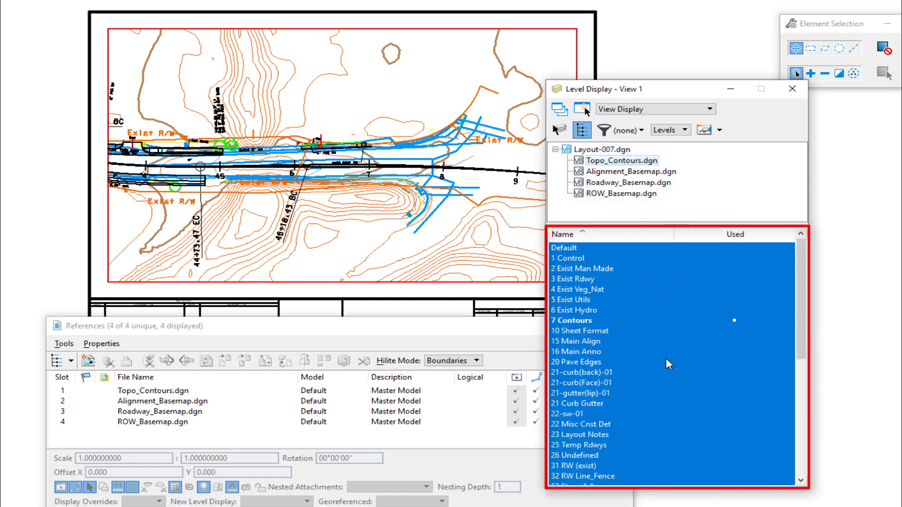
List the levels of the ROW_Basemap.dgn reference, and close both Level Display and References
{"action": "left_click", "coordinate": [624, 195]}
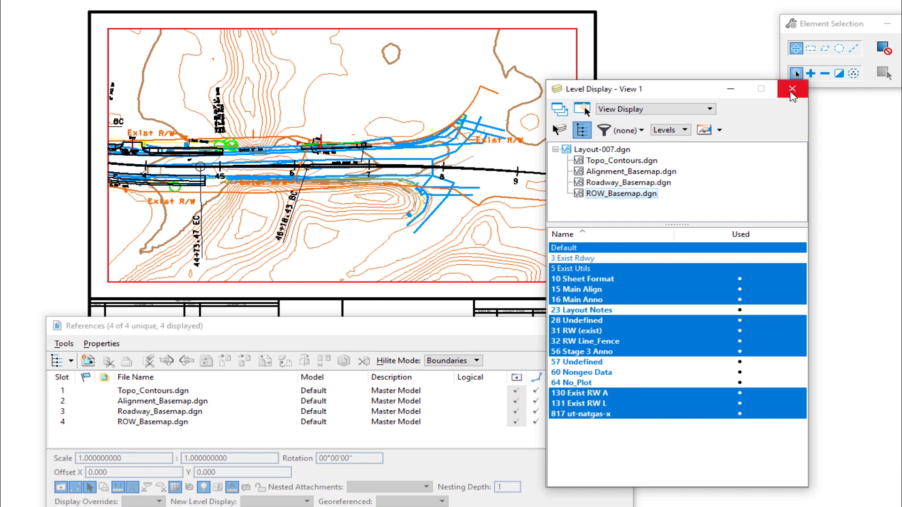
{"action": "left_click", "coordinate": [791, 93]}
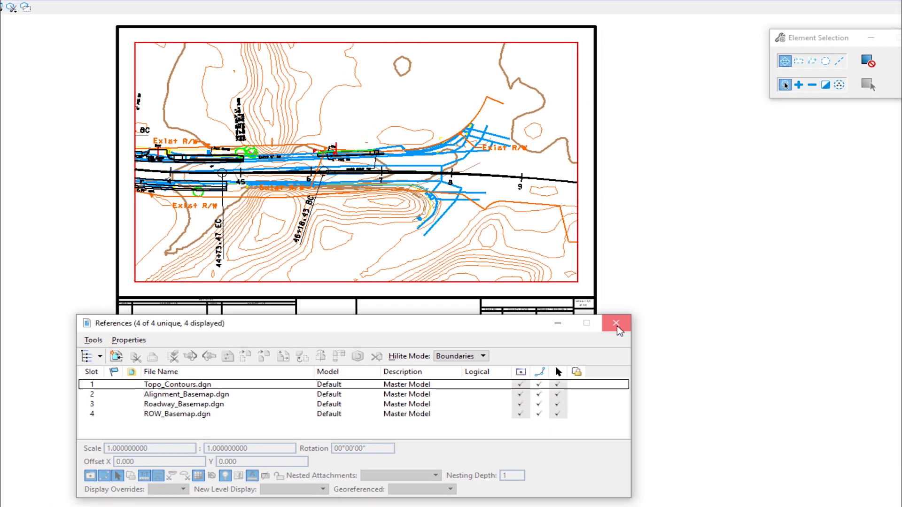
{"action": "left_click", "coordinate": [617, 327]}
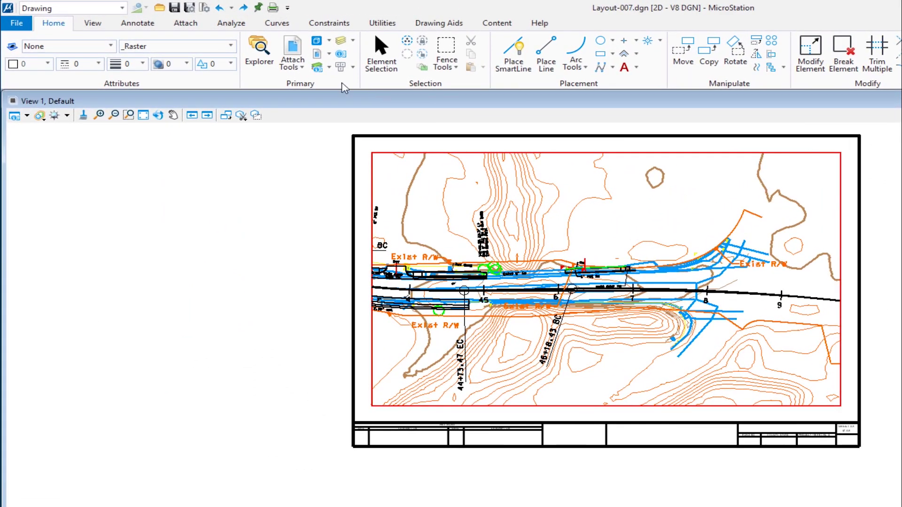
Open the Raster Manager and move its window down so that it uncovers more of the sheet's drawing area
{"action": "left_click", "coordinate": [303, 67]}
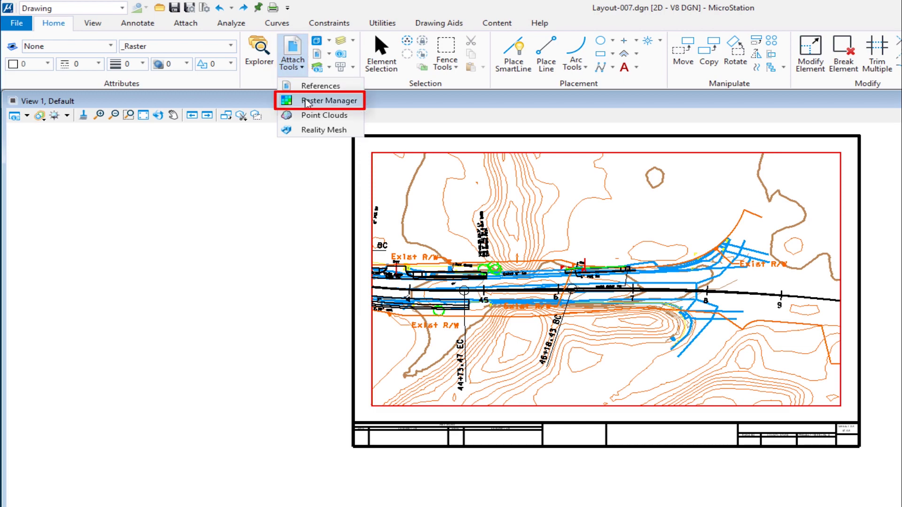
{"action": "left_click", "coordinate": [306, 101]}
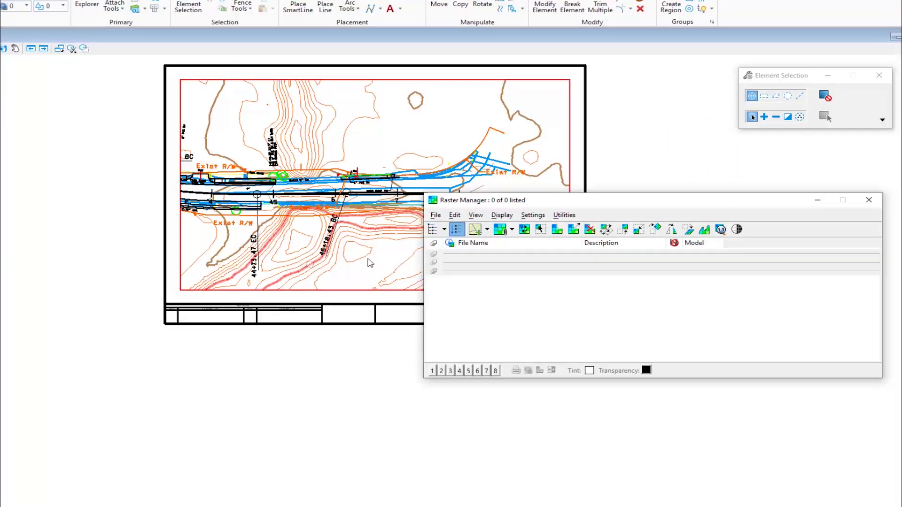
{"action": "left_click_drag", "start_coordinate": [715, 250], "coordinate": [524, 325]}
{"action": "left_click_drag", "start_coordinate": [419, 275], "coordinate": [403, 294]}
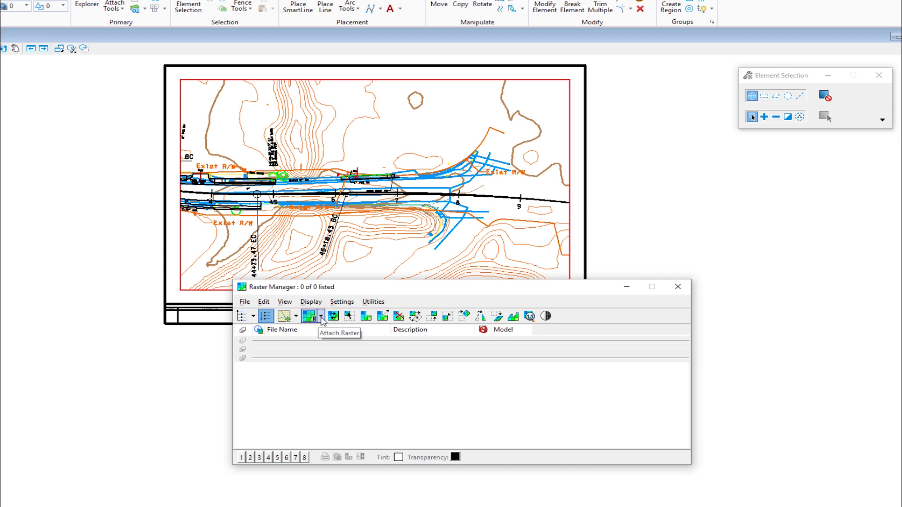
Attach the raster image 1.jpg from the Imagery folder, with Open Settings Dialog enabled and the default attachment options accepted
{"action": "left_click", "coordinate": [322, 319]}
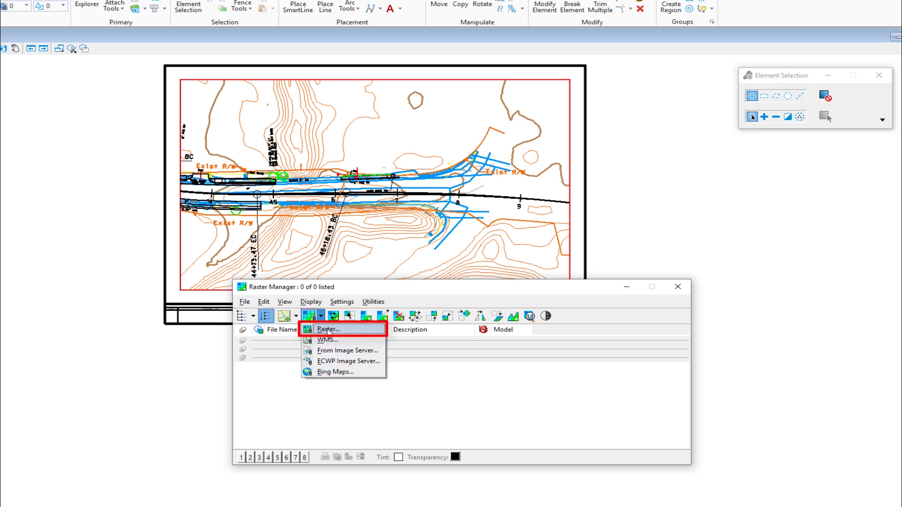
{"action": "left_click", "coordinate": [328, 330]}
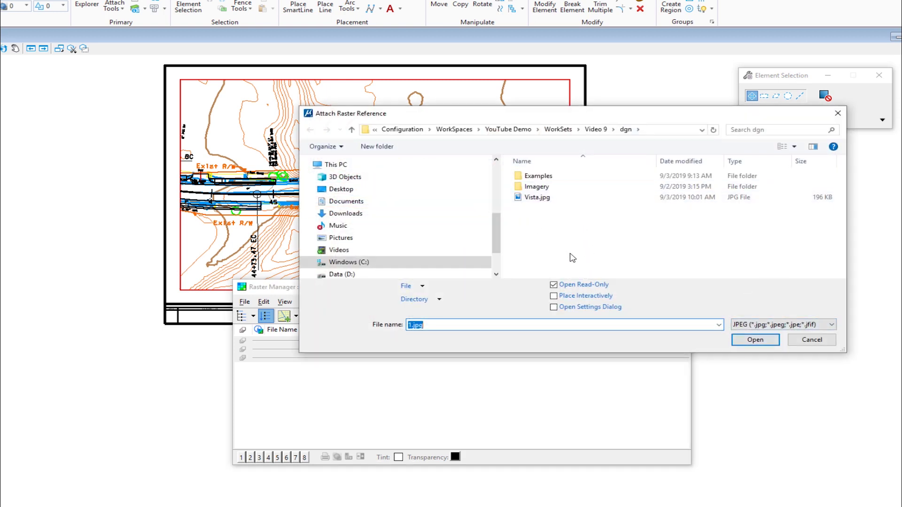
{"action": "double_click", "coordinate": [537, 188]}
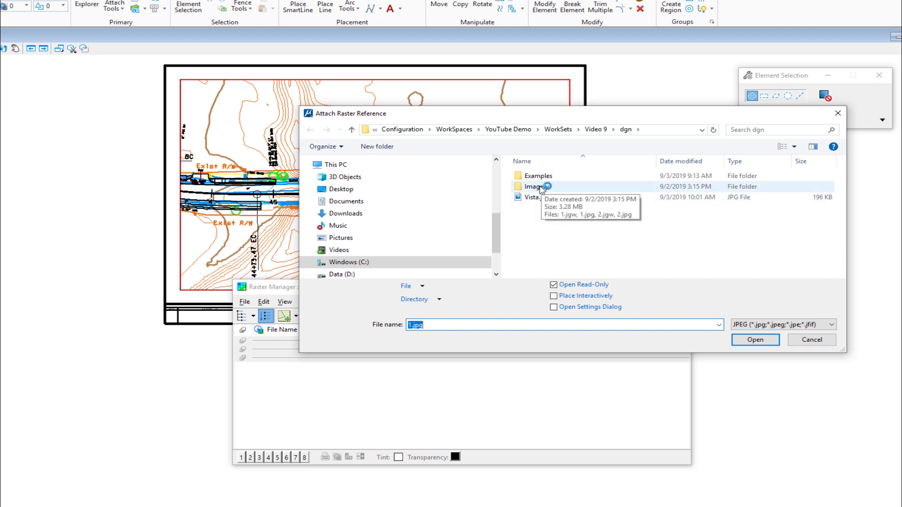
{"action": "double_click", "coordinate": [538, 187]}
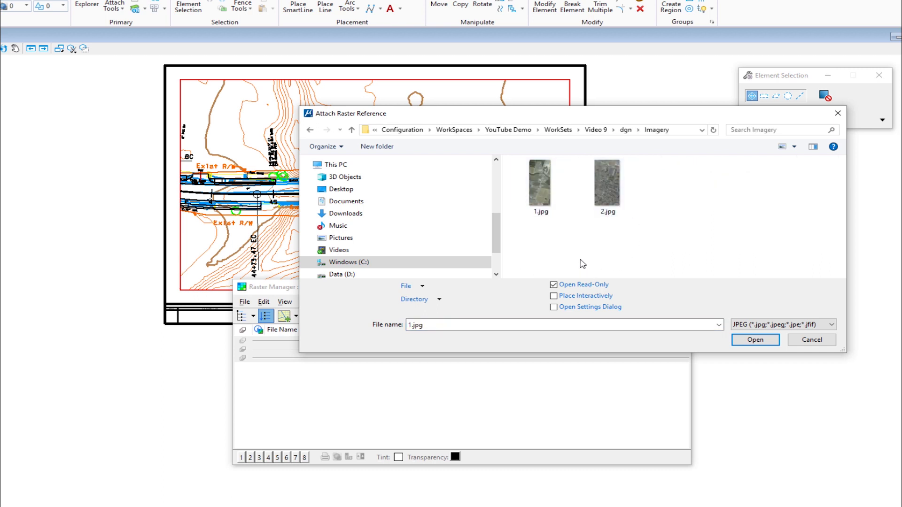
{"action": "left_click", "coordinate": [539, 181]}
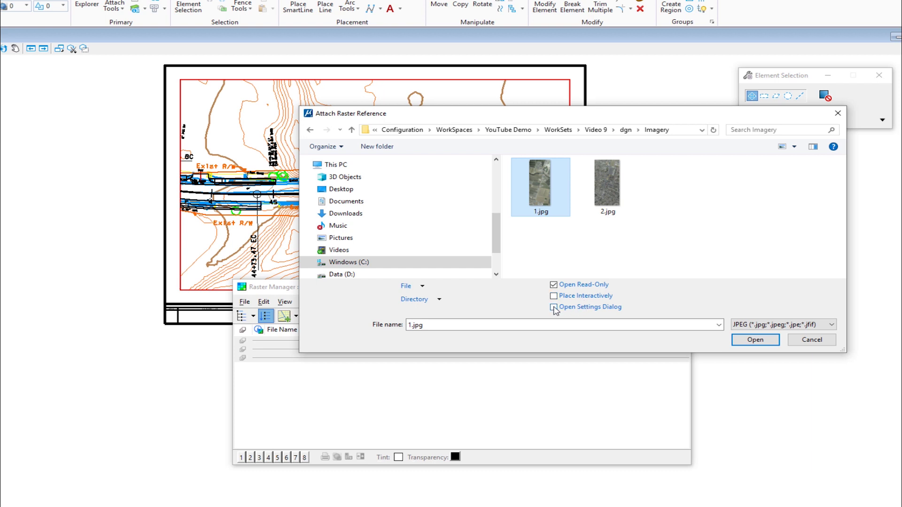
{"action": "left_click", "coordinate": [554, 308]}
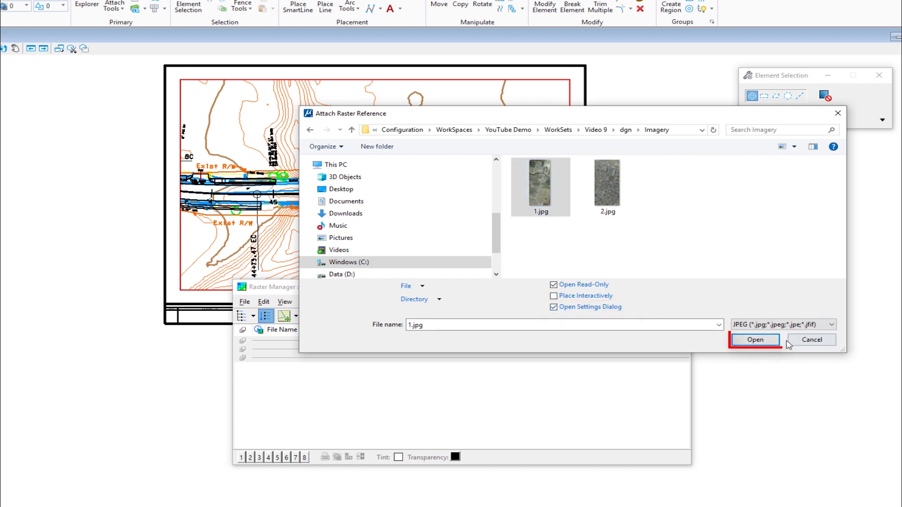
{"action": "left_click", "coordinate": [754, 340]}
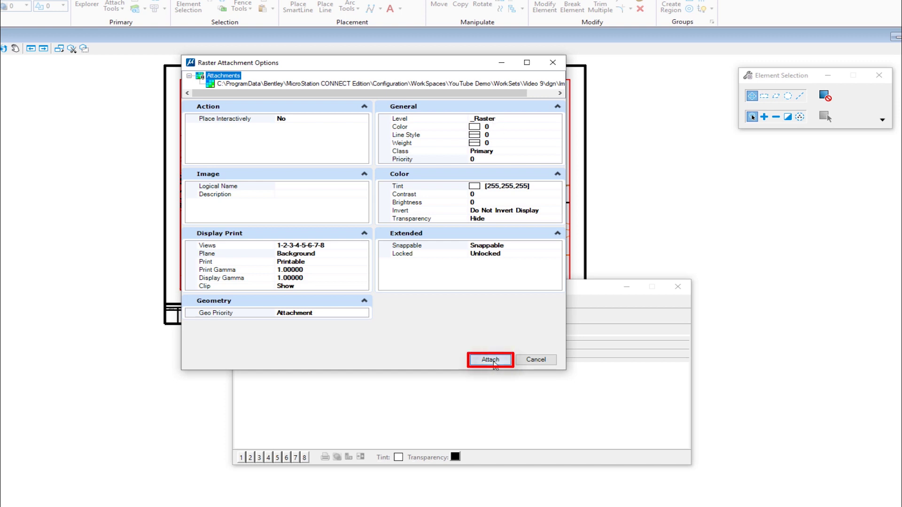
{"action": "left_click", "coordinate": [491, 359]}
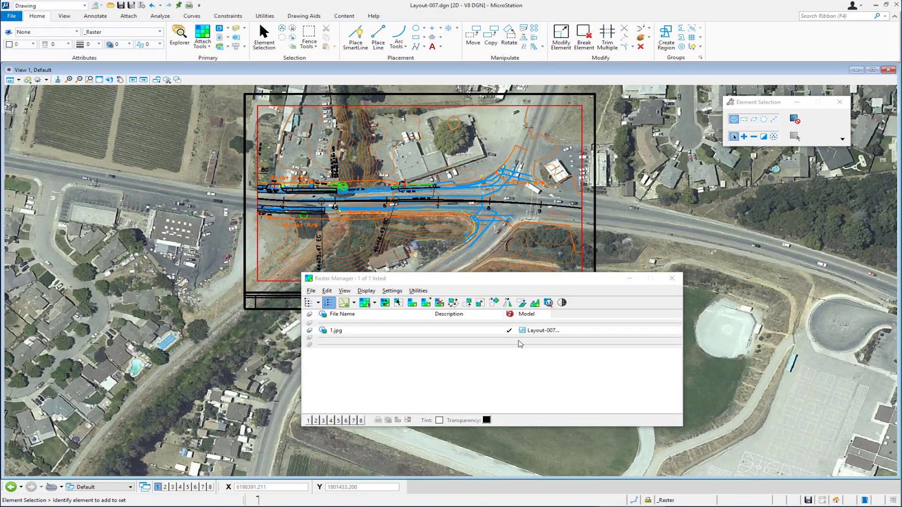
Select the 1.jpg raster in the Raster Manager and switch its display in View 1 off and back on
{"action": "left_click", "coordinate": [516, 330]}
{"action": "left_click_drag", "start_coordinate": [498, 285], "coordinate": [436, 306]}
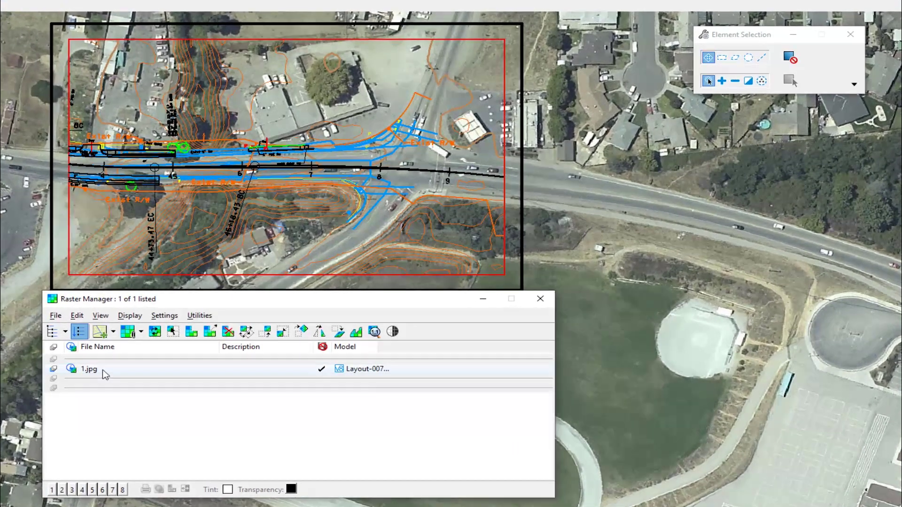
{"action": "left_click", "coordinate": [104, 371]}
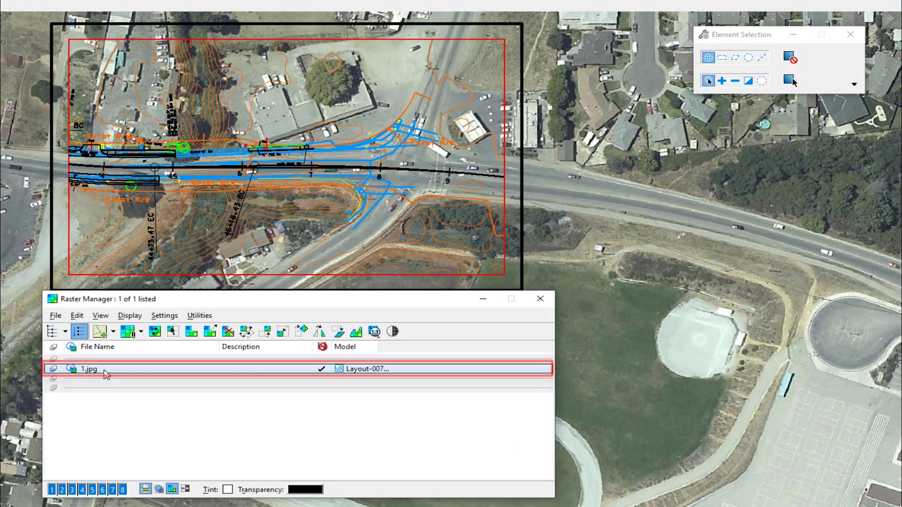
{"action": "left_click", "coordinate": [52, 490]}
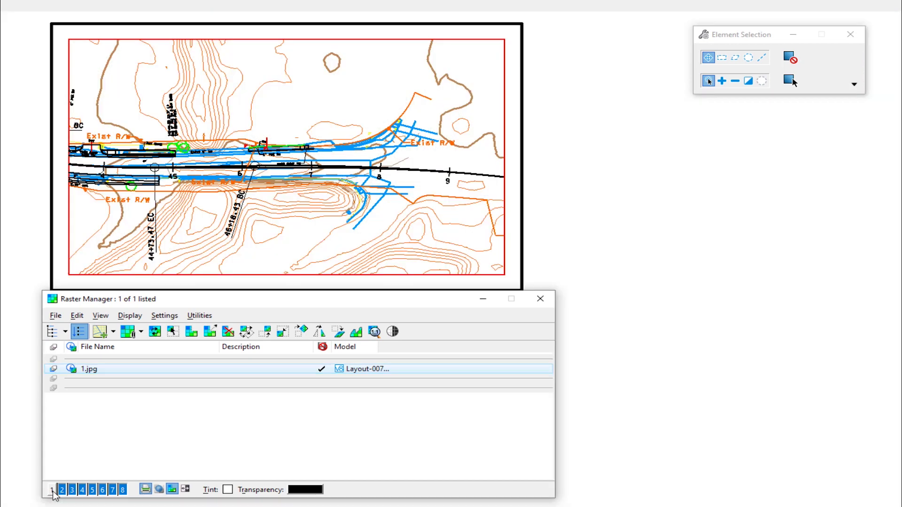
{"action": "left_click", "coordinate": [52, 490]}
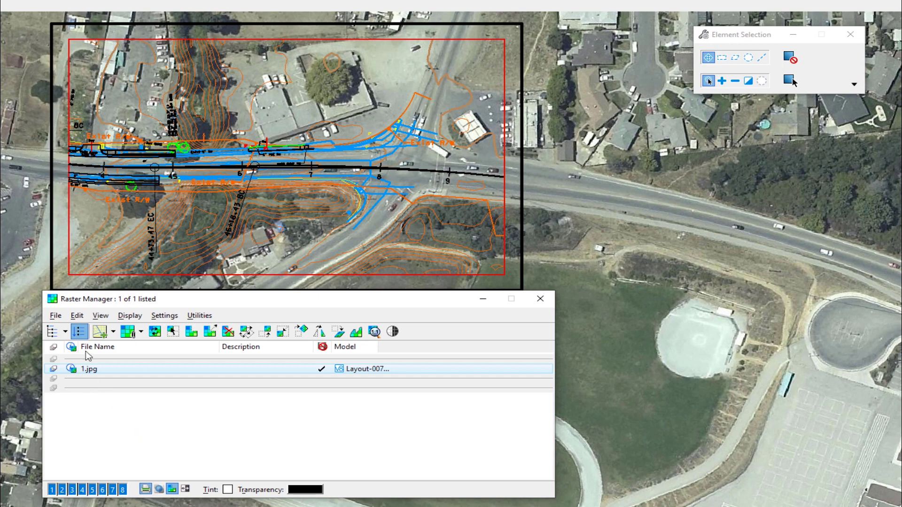
Clip the 1.jpg raster to the sheet's red rectangle using the Element method, and turn off its display in View 1
{"action": "left_click", "coordinate": [78, 316]}
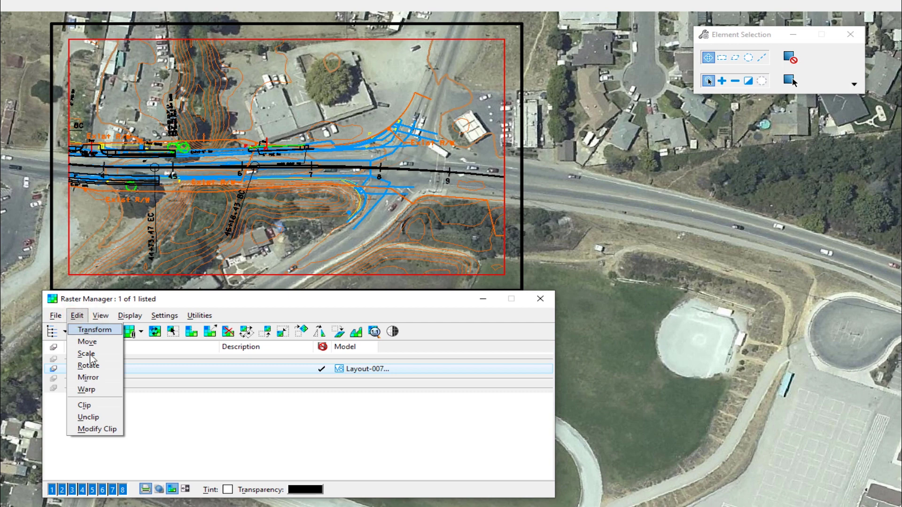
{"action": "left_click", "coordinate": [85, 405]}
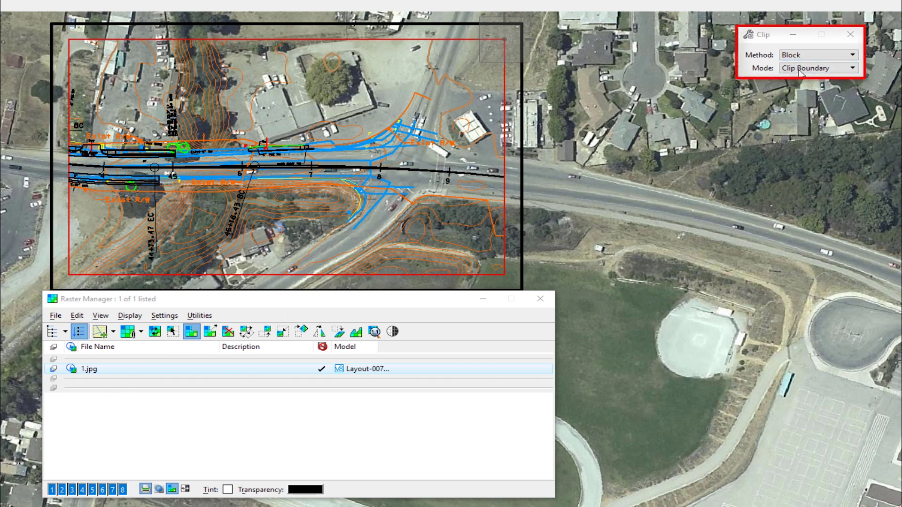
{"action": "left_click", "coordinate": [803, 55]}
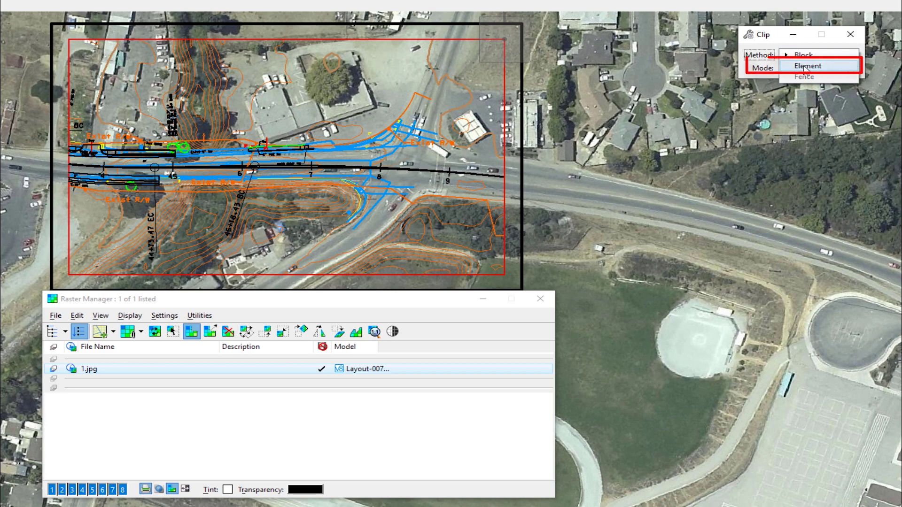
{"action": "left_click", "coordinate": [805, 66]}
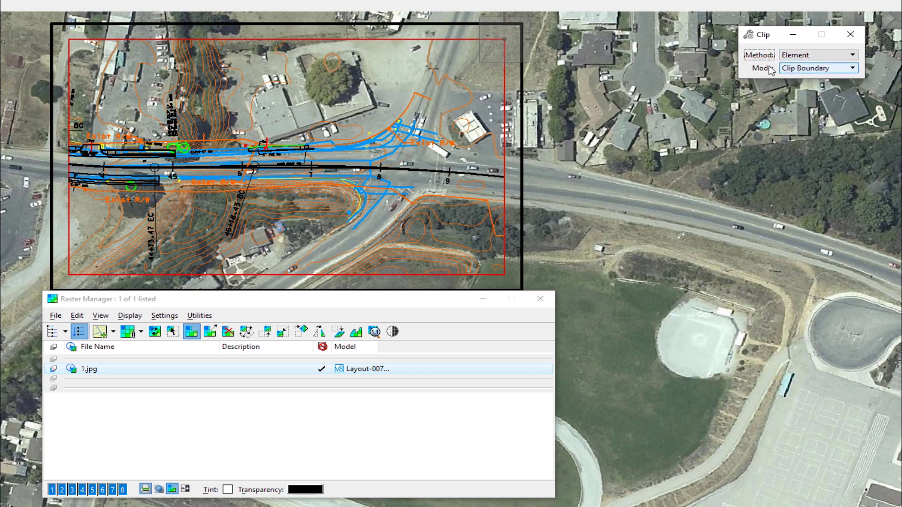
{"action": "left_click", "coordinate": [505, 79]}
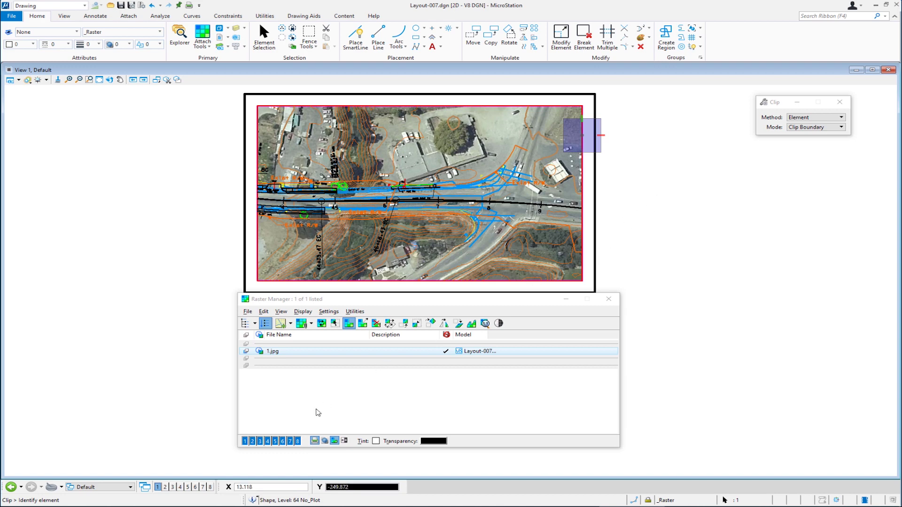
{"action": "left_click", "coordinate": [245, 441]}
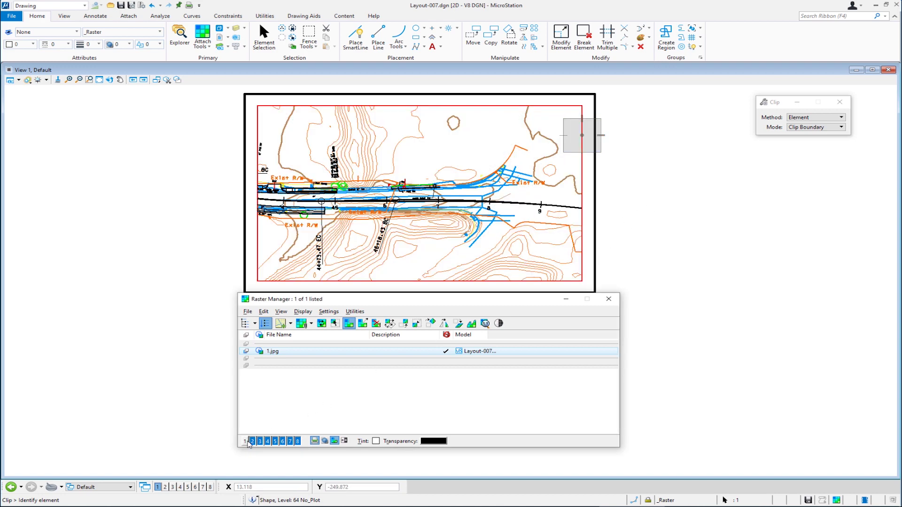
{"action": "left_click", "coordinate": [609, 298]}
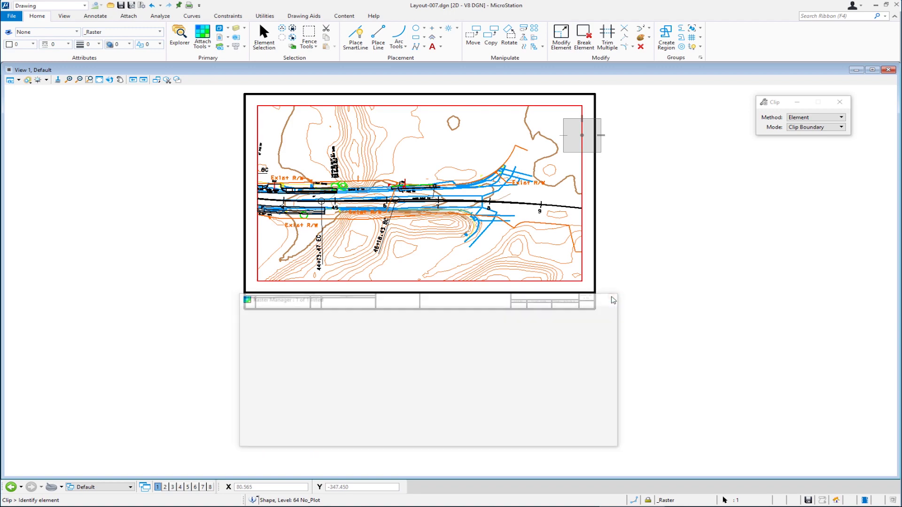
Check which geographic coordinate system is assigned to the drawing, and close its dialog
{"action": "left_click", "coordinate": [245, 23]}
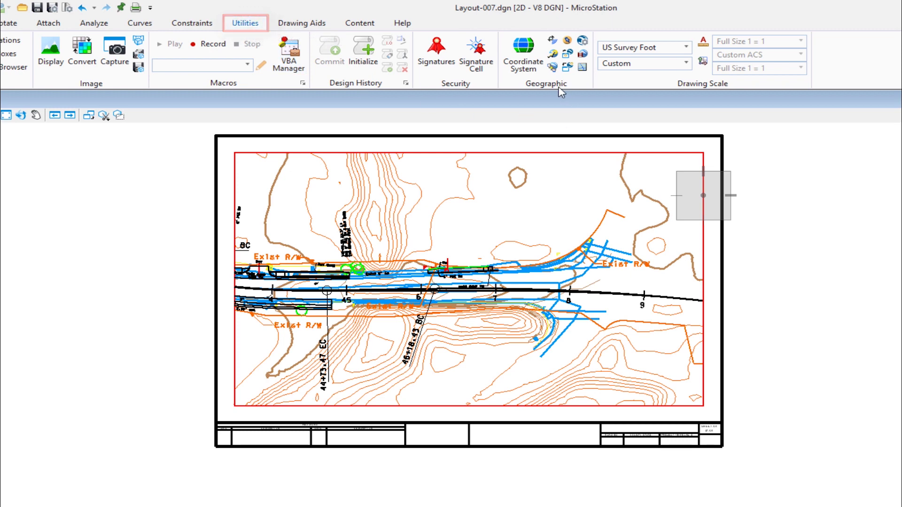
{"action": "left_click", "coordinate": [532, 69]}
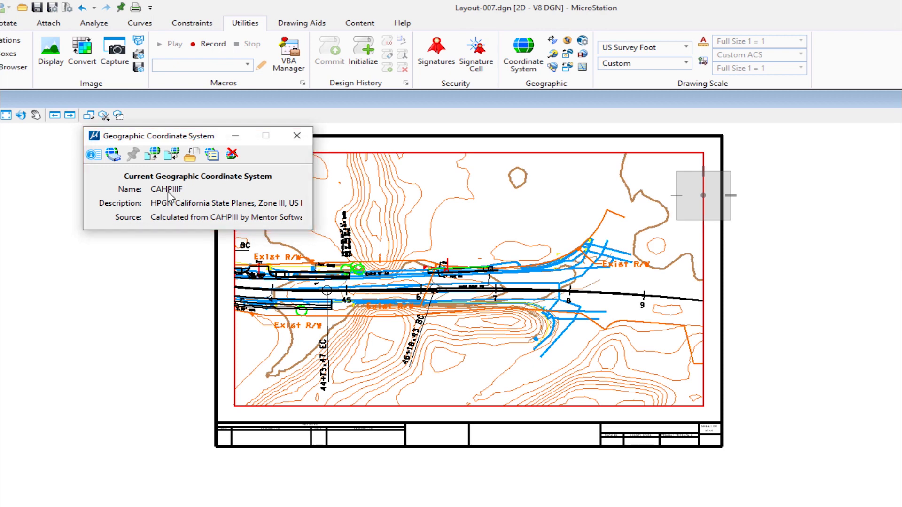
{"action": "left_click", "coordinate": [305, 136]}
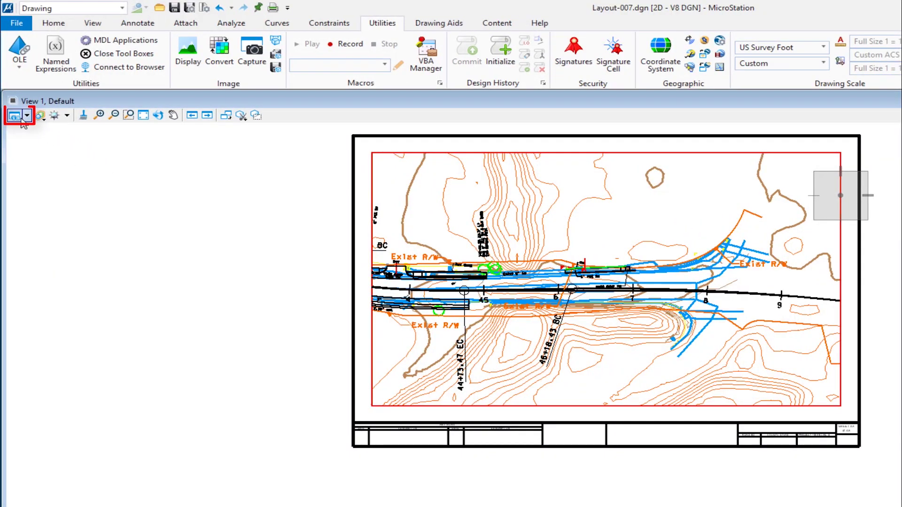
Try the Street Map and Aerial background map types in View 1's attributes, and set the type to Hybrid
{"action": "left_click", "coordinate": [15, 116]}
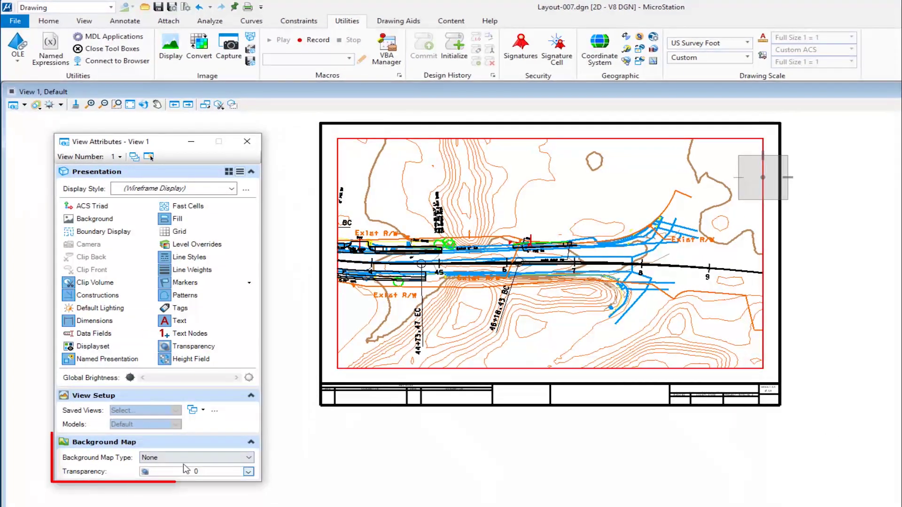
{"action": "left_click", "coordinate": [219, 458]}
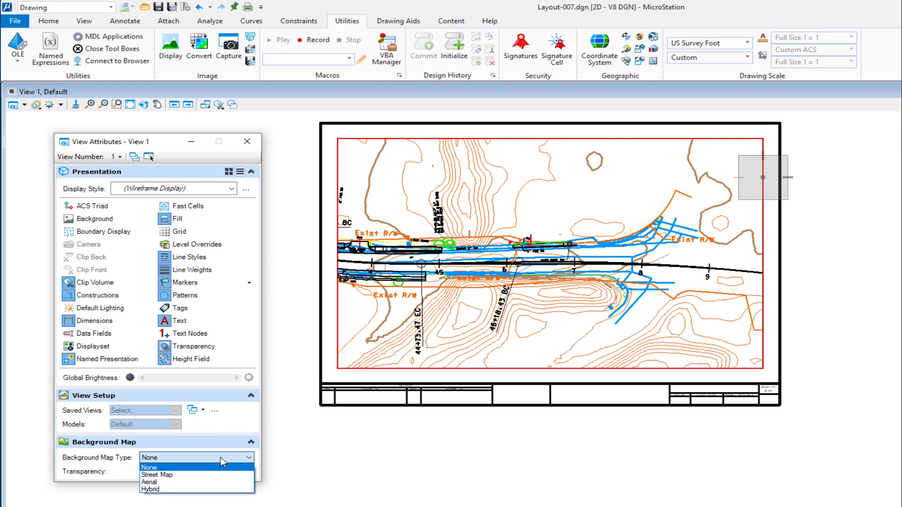
{"action": "left_click", "coordinate": [186, 475]}
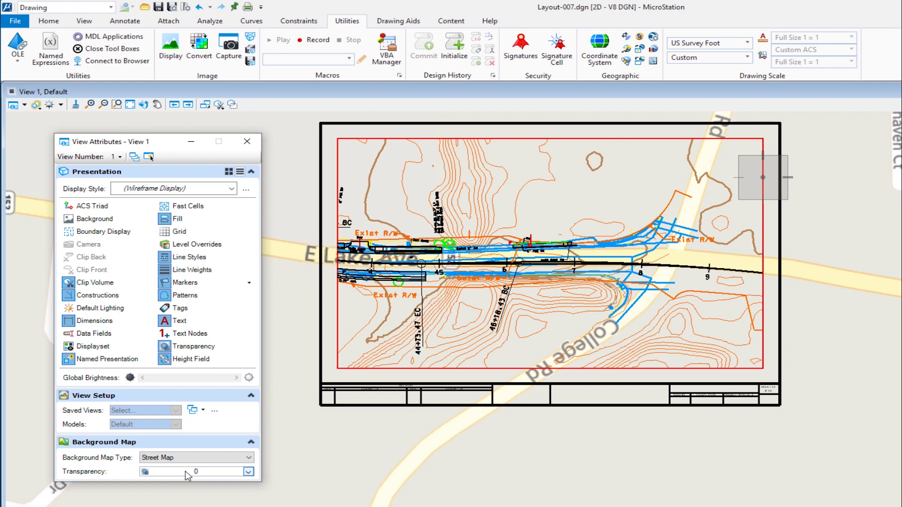
{"action": "left_click", "coordinate": [187, 457]}
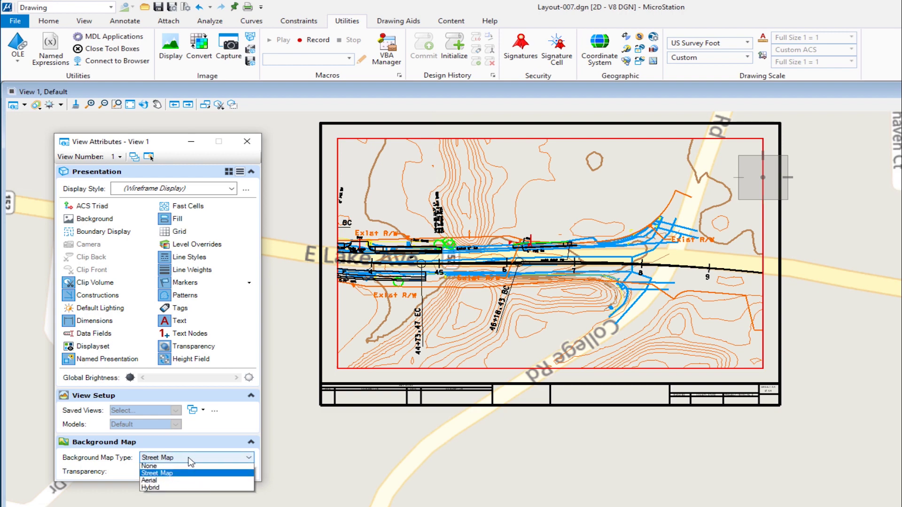
{"action": "left_click", "coordinate": [149, 482]}
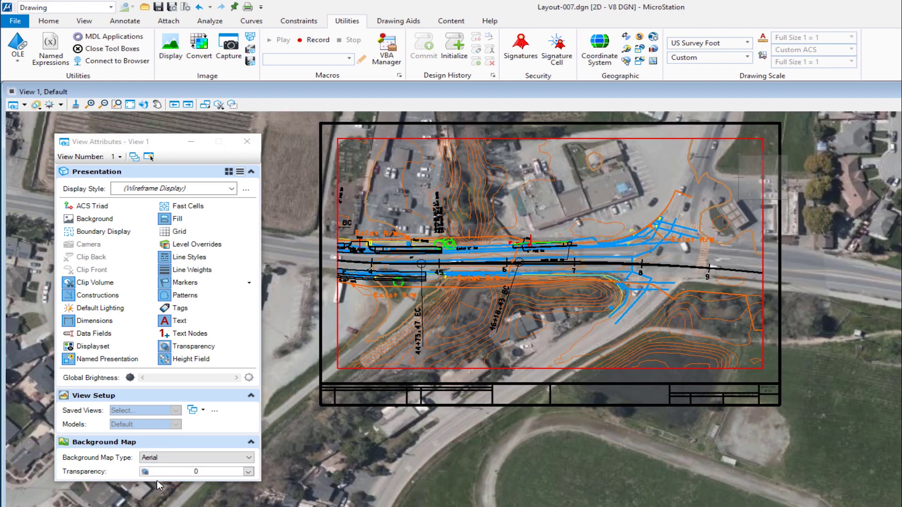
{"action": "left_click", "coordinate": [173, 457]}
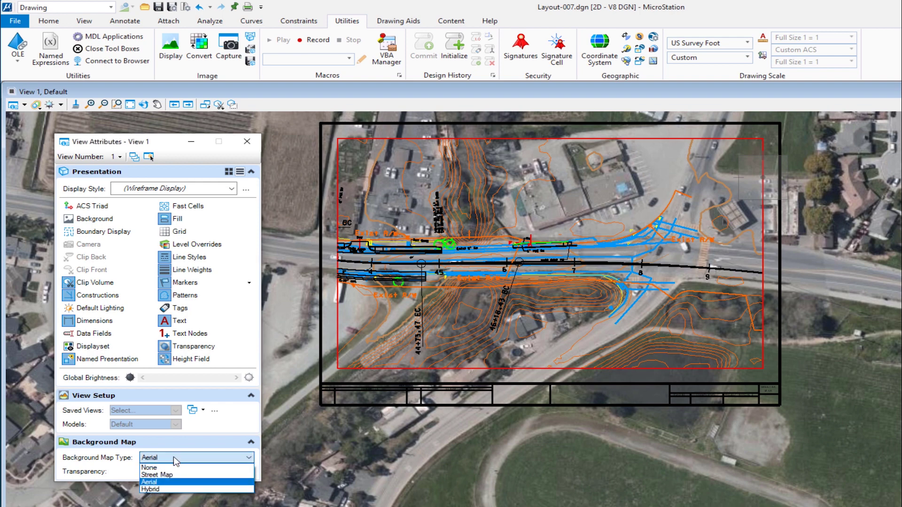
{"action": "left_click", "coordinate": [160, 491]}
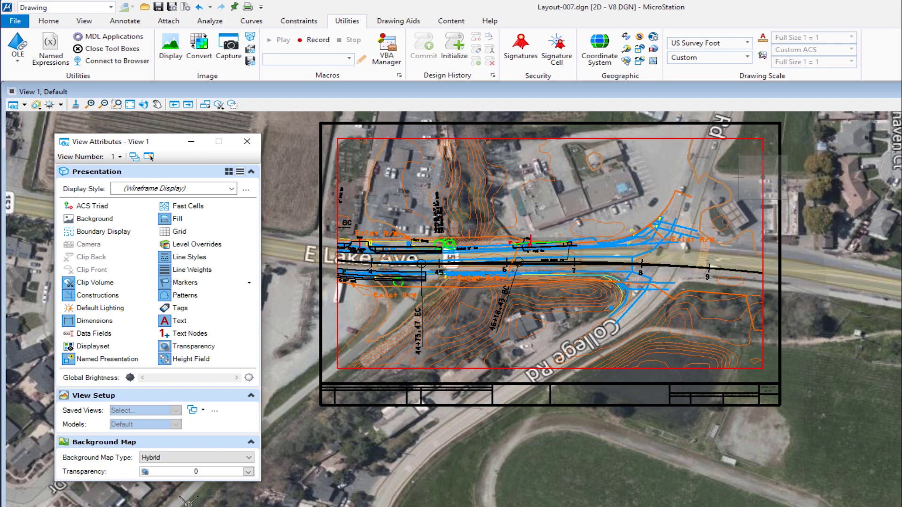
Set View 1's background map type to None
{"action": "left_click", "coordinate": [173, 457]}
{"action": "left_click", "coordinate": [176, 468]}
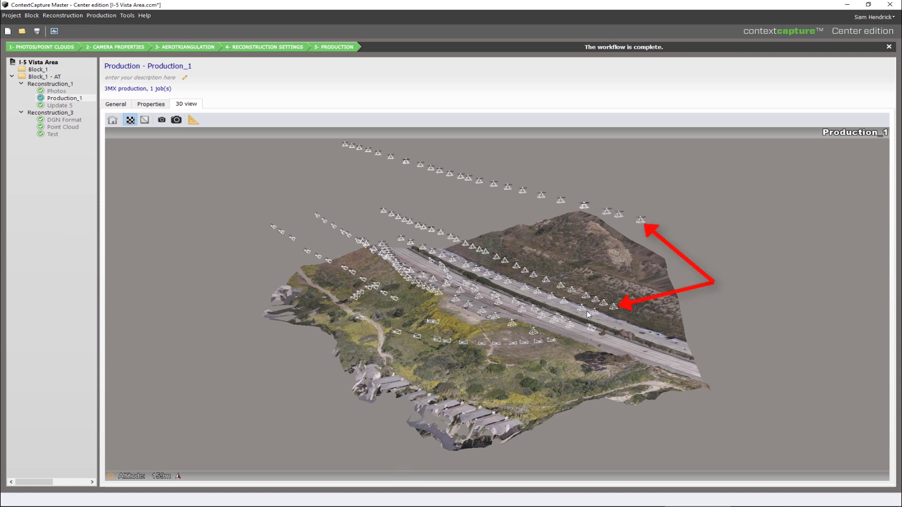
Switch to ContextCapture and examine the Production_1 model and its camera positions from several angles
{"action": "mouse_move", "coordinate": [558, 330]}
{"action": "left_mouse_down"}
{"action": "mouse_move", "coordinate": [408, 295]}
{"action": "mouse_move", "coordinate": [469, 280]}
{"action": "mouse_move", "coordinate": [541, 284]}
{"action": "mouse_move", "coordinate": [634, 325]}
{"action": "mouse_move", "coordinate": [497, 353]}
{"action": "left_mouse_up"}
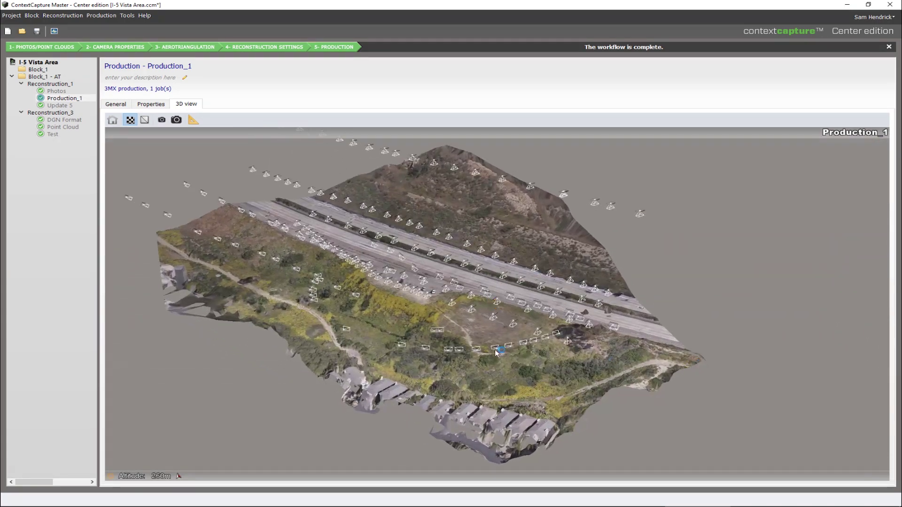
{"action": "mouse_move", "coordinate": [355, 316]}
{"action": "left_mouse_down"}
{"action": "mouse_move", "coordinate": [484, 315]}
{"action": "mouse_move", "coordinate": [539, 327]}
{"action": "left_mouse_up"}
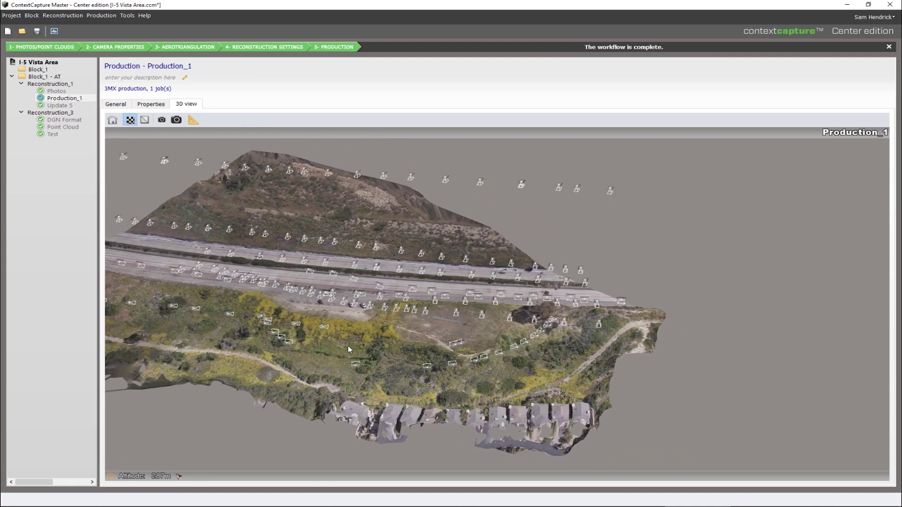
{"action": "mouse_move", "coordinate": [350, 349]}
{"action": "left_mouse_down"}
{"action": "mouse_move", "coordinate": [577, 336]}
{"action": "mouse_move", "coordinate": [606, 324]}
{"action": "mouse_move", "coordinate": [407, 342]}
{"action": "left_mouse_up"}
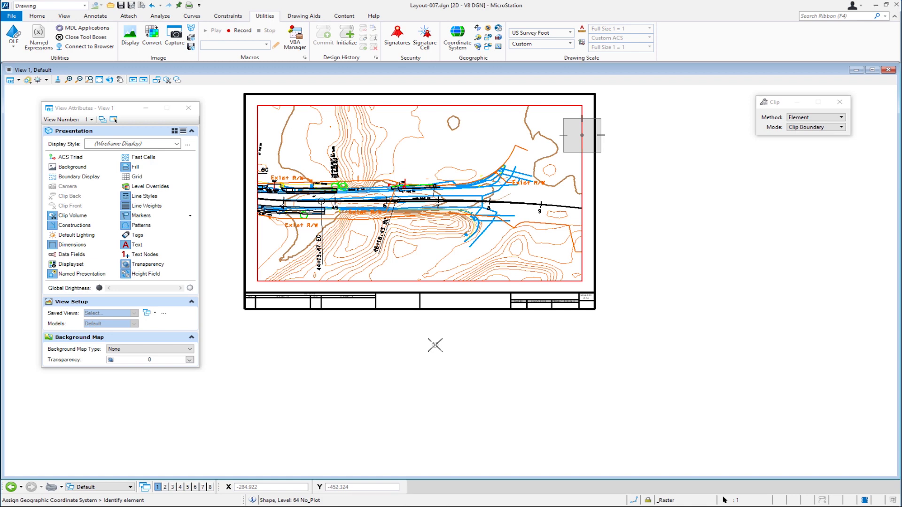
Switch back to MicroStation and open the drawing Vista Point.dgn from the Video 9 dgn folder
{"action": "left_click", "coordinate": [156, 80]}
{"action": "left_click", "coordinate": [110, 4]}
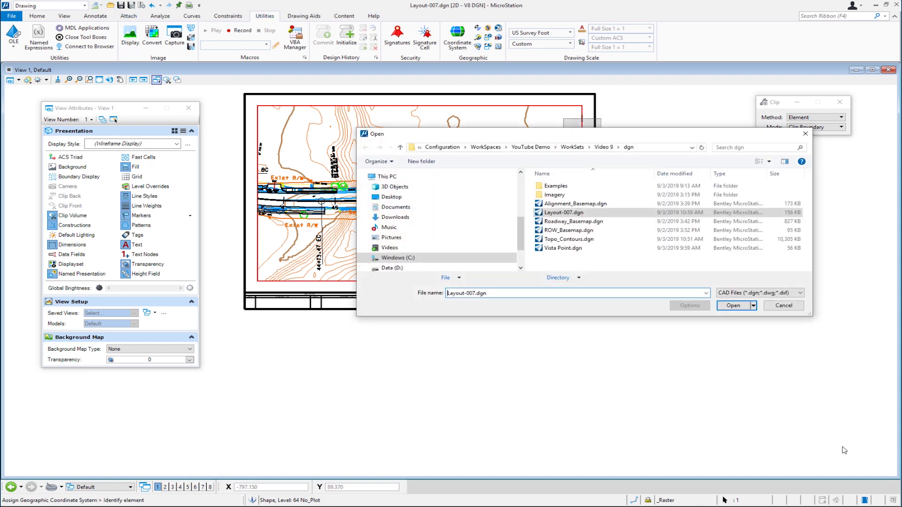
{"action": "left_click", "coordinate": [563, 248]}
{"action": "left_click", "coordinate": [732, 305]}
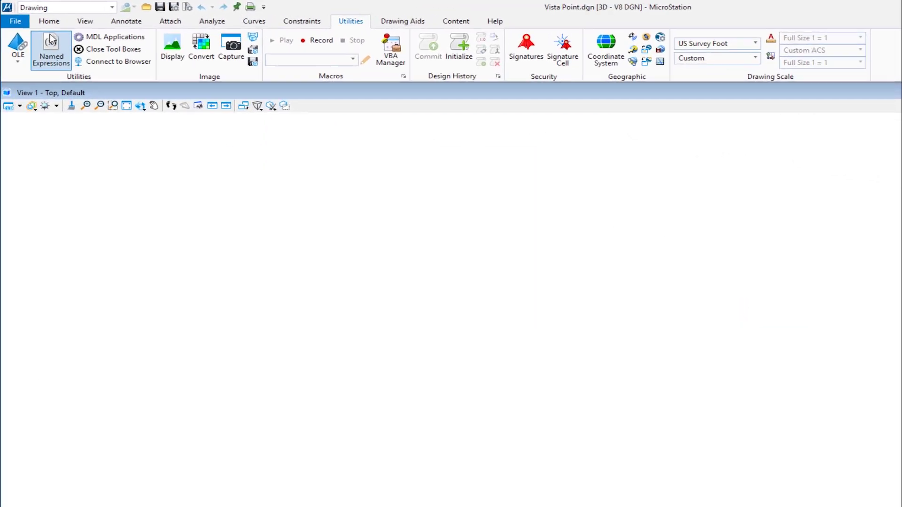
Bring up the Reality Mesh Attachments dialog and move it aside
{"action": "left_click", "coordinate": [56, 25]}
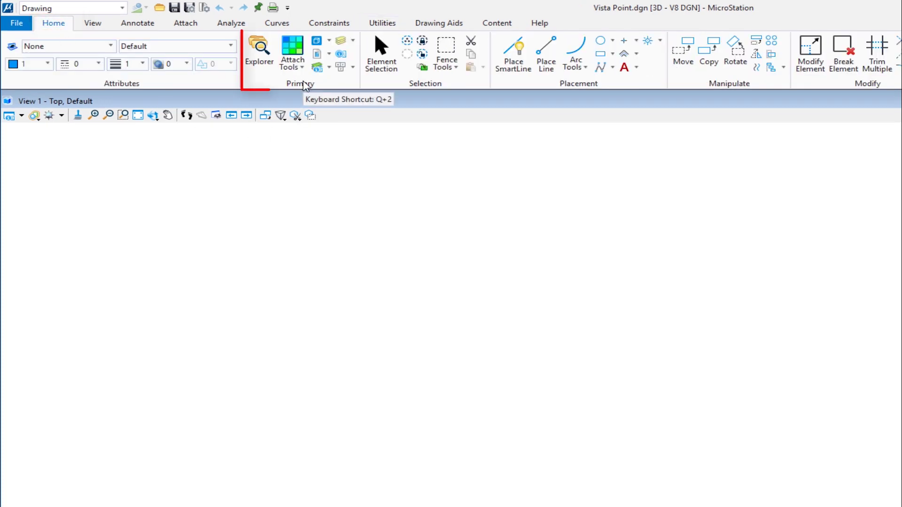
{"action": "left_click", "coordinate": [300, 68]}
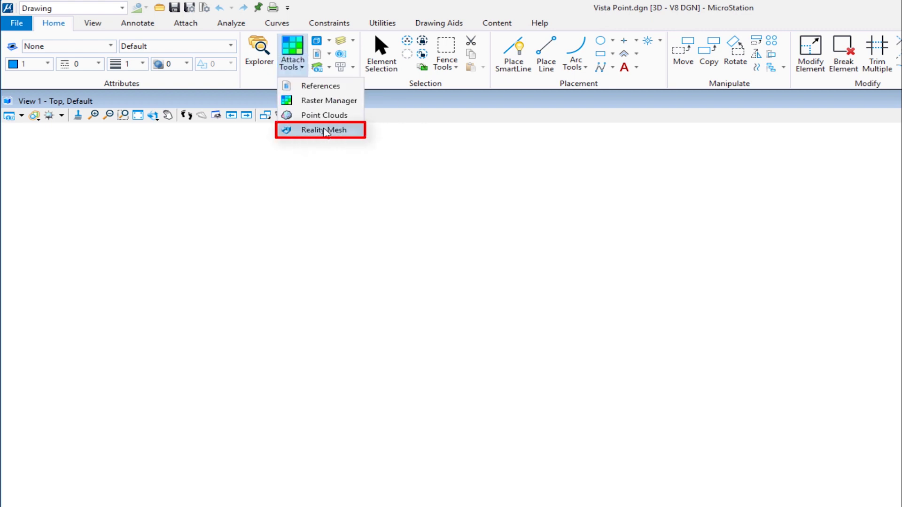
{"action": "left_click", "coordinate": [326, 132]}
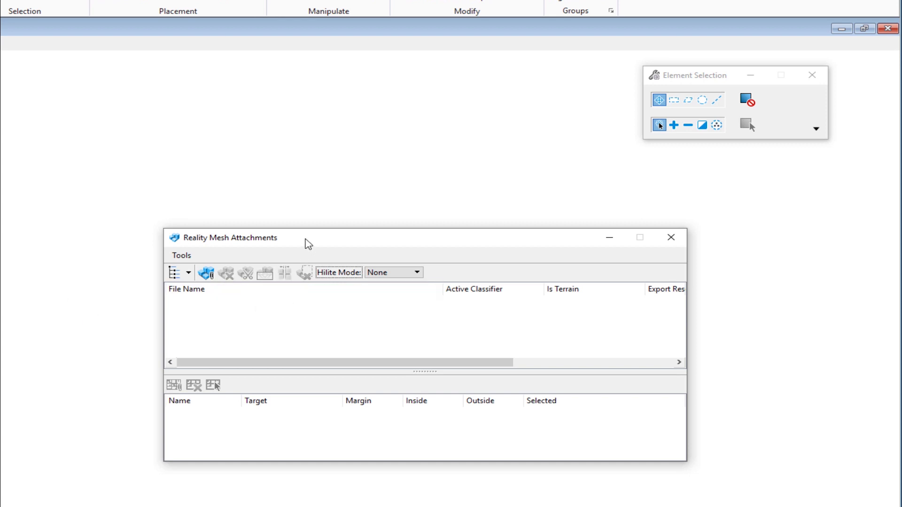
{"action": "left_click_drag", "start_coordinate": [308, 244], "coordinate": [231, 256]}
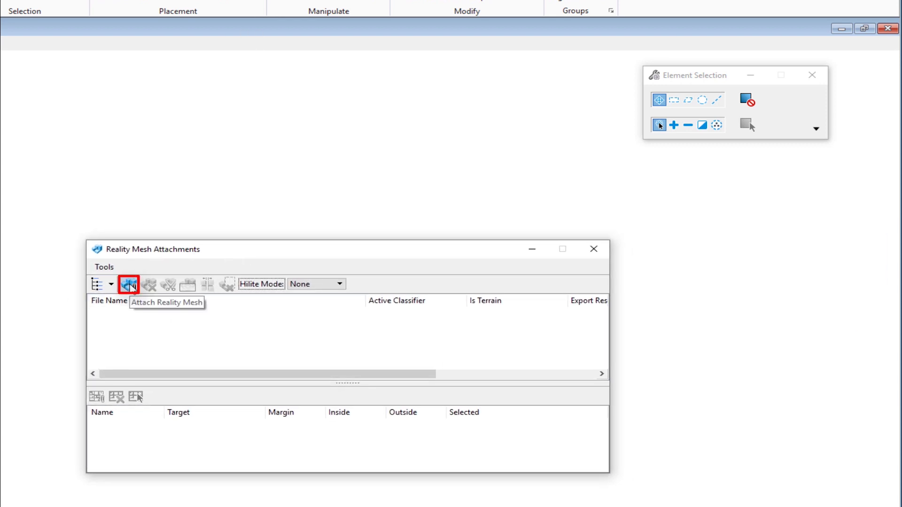
Attach the reality mesh file Vista Point.3sm and move the attachments dialog clear of the mesh
{"action": "left_click", "coordinate": [129, 284]}
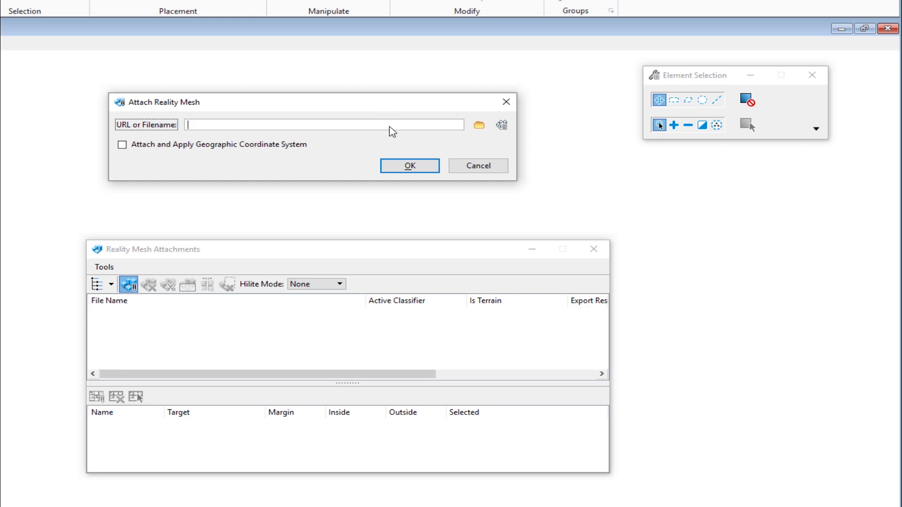
{"action": "left_click", "coordinate": [480, 126]}
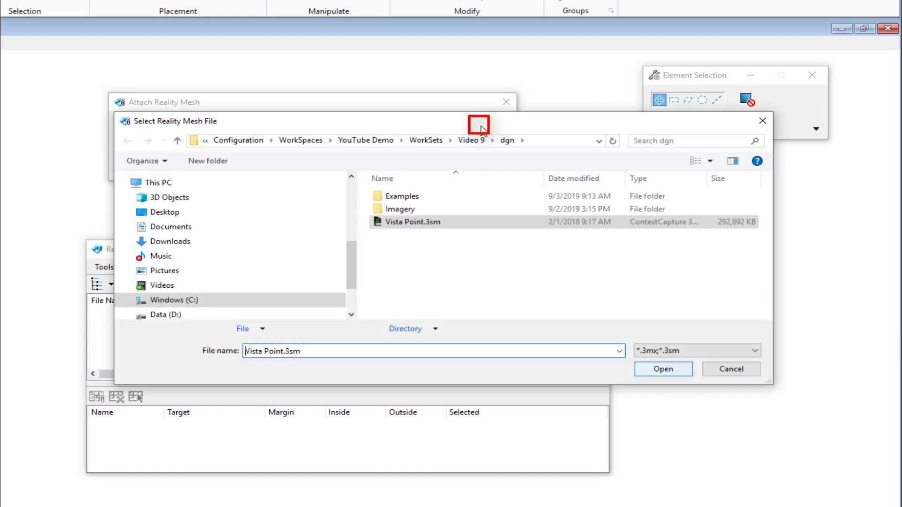
{"action": "left_click", "coordinate": [381, 224]}
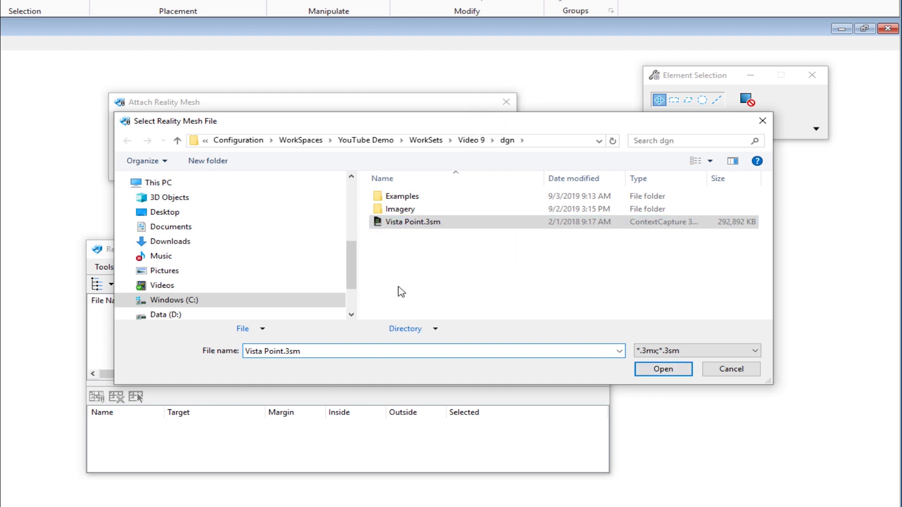
{"action": "left_click", "coordinate": [669, 371]}
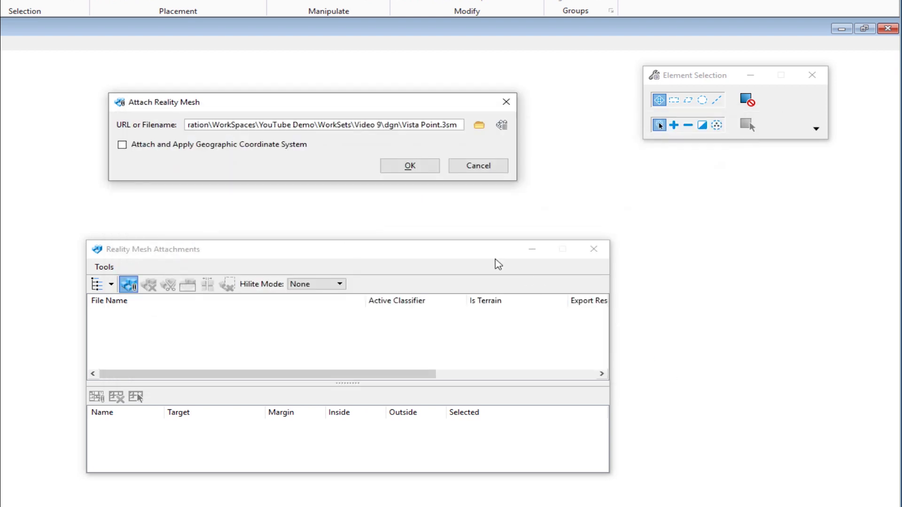
{"action": "left_click", "coordinate": [409, 165]}
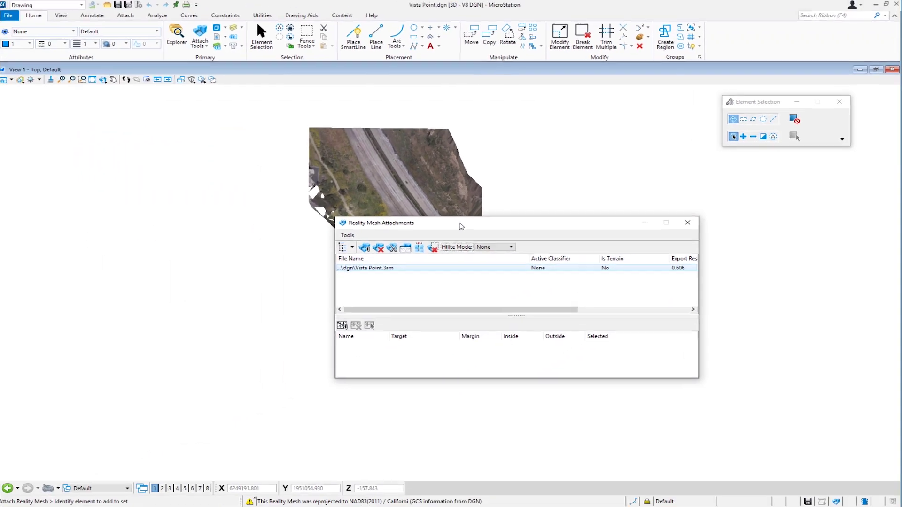
{"action": "left_click_drag", "start_coordinate": [267, 254], "coordinate": [519, 301]}
{"action": "left_click_drag", "start_coordinate": [636, 259], "coordinate": [638, 259]}
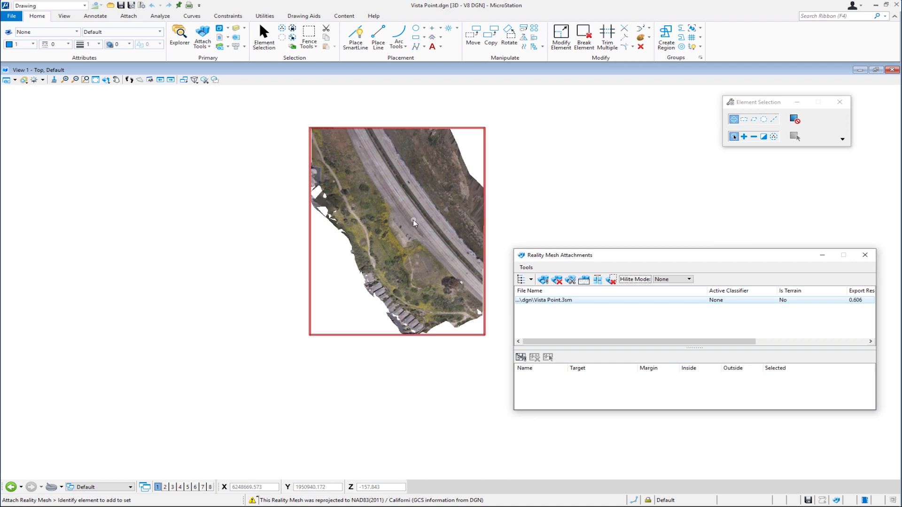
Inspect the attached reality mesh up close and tilted in 3D, and return View 1 to the top view
{"action": "scroll", "coordinate": [411, 231], "scroll_direction": "up", "scroll_amount": 3}
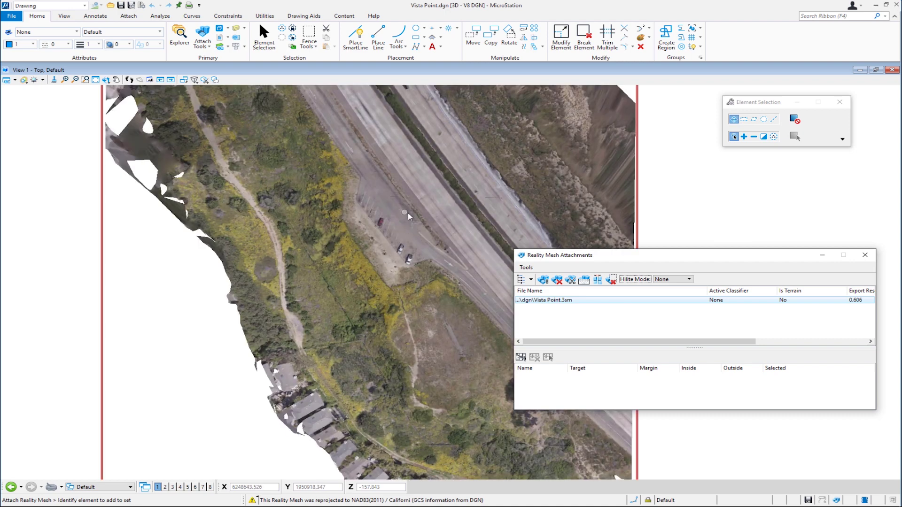
{"action": "middle_click", "coordinate": [407, 214]}
{"action": "middle_click_drag", "start_coordinate": [440, 268], "coordinate": [381, 220], "text": "shift"}
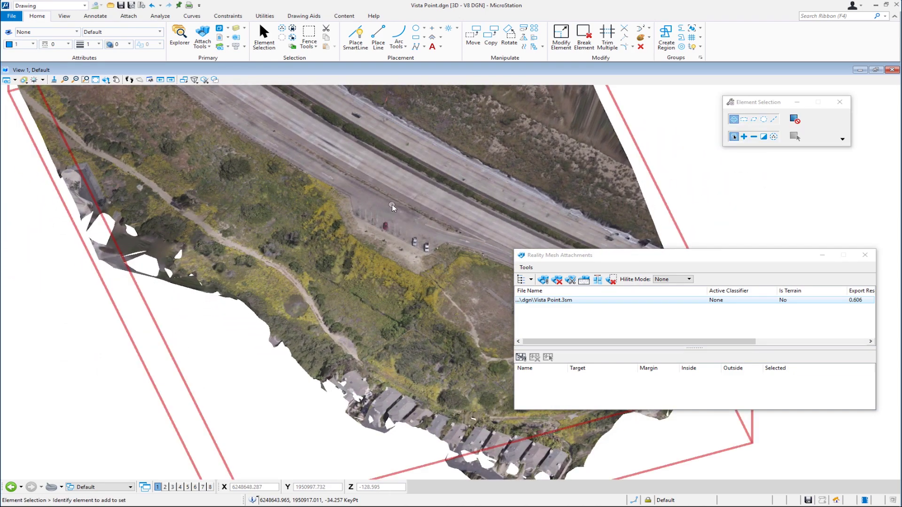
{"action": "right_click", "coordinate": [392, 206]}
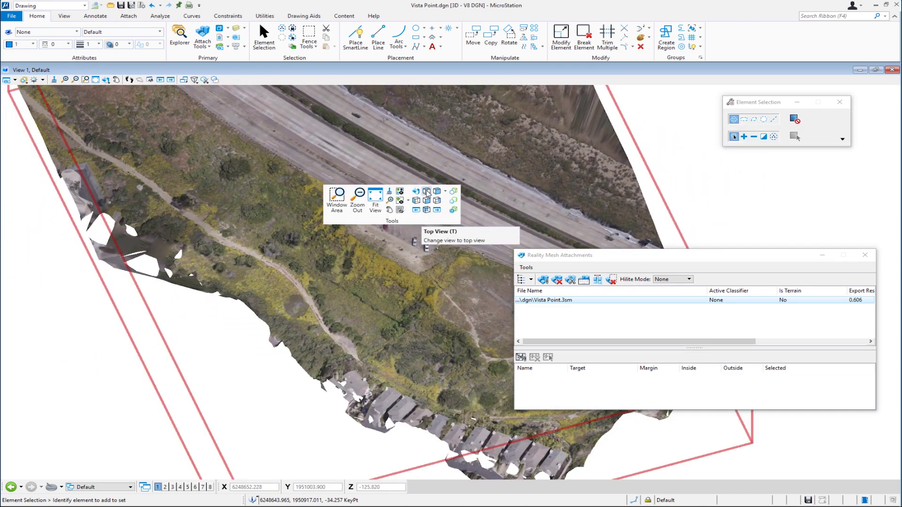
{"action": "left_click", "coordinate": [427, 192]}
{"action": "scroll", "coordinate": [371, 271], "scroll_direction": "down", "scroll_amount": 2}
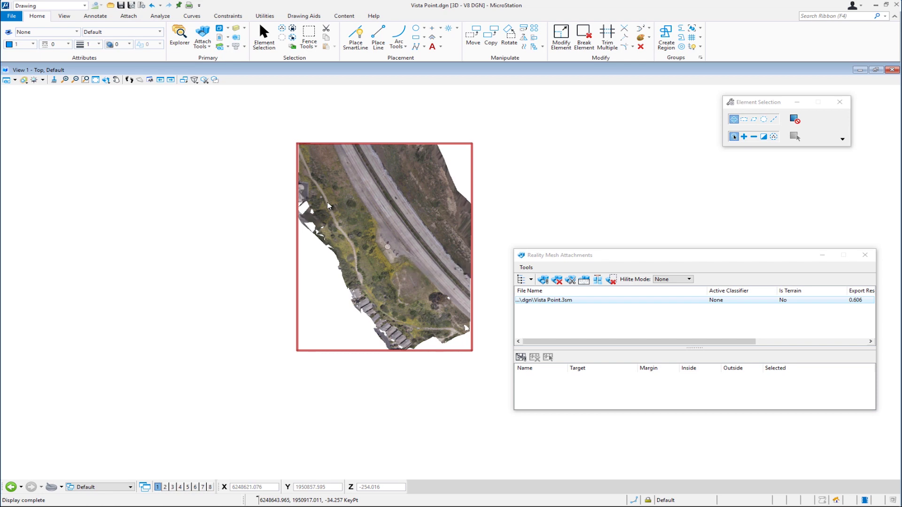
Try the Hybrid background map type in View 1's attributes
{"action": "left_click", "coordinate": [7, 81]}
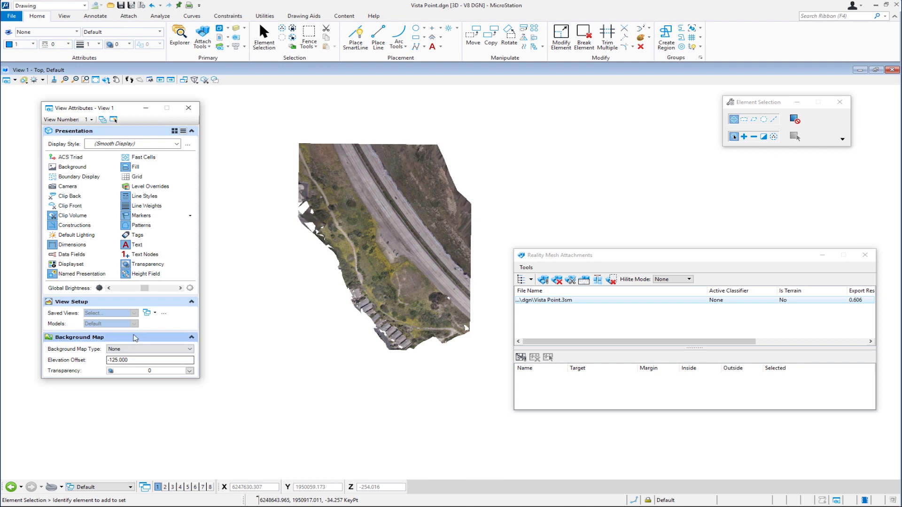
{"action": "left_click", "coordinate": [126, 353]}
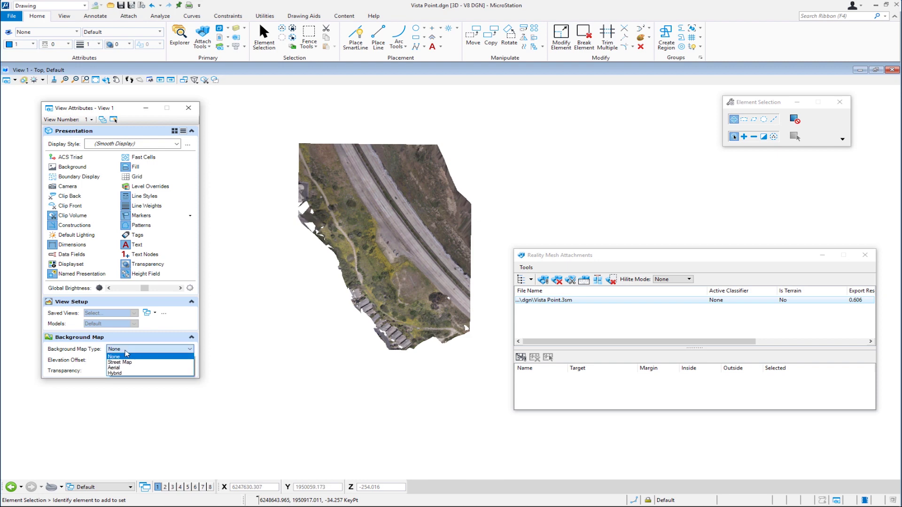
{"action": "left_click", "coordinate": [131, 374]}
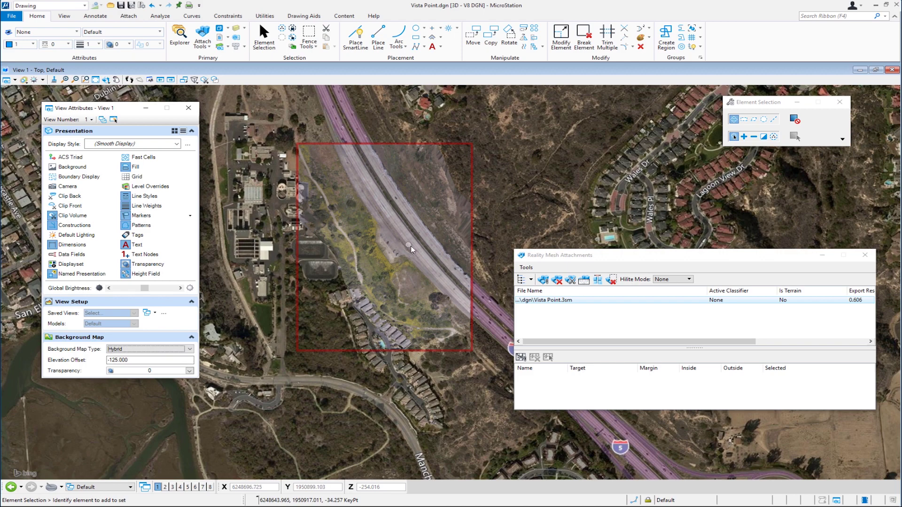
Examine how the mesh sits on the background map from different 3D angles, and restore the top view
{"action": "middle_click_drag", "start_coordinate": [411, 250], "coordinate": [395, 234], "text": "shift"}
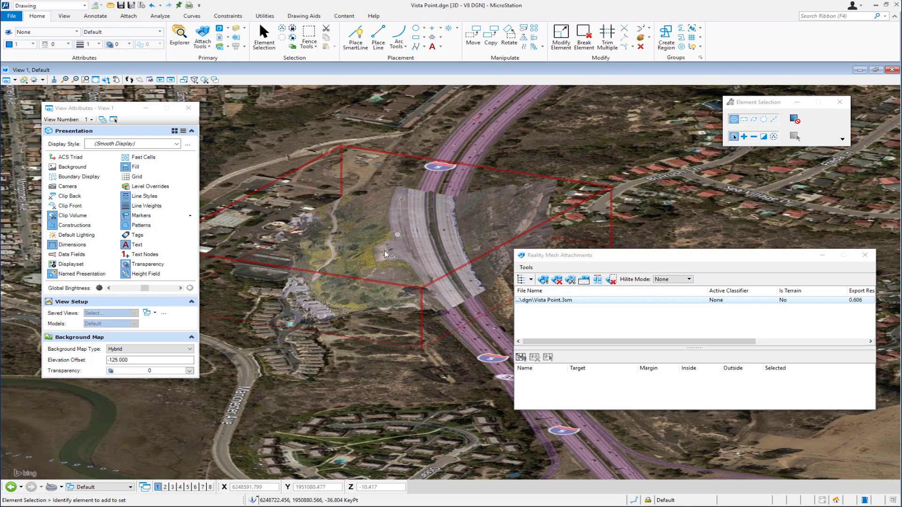
{"action": "middle_click_drag", "start_coordinate": [384, 254], "coordinate": [432, 239], "text": "shift"}
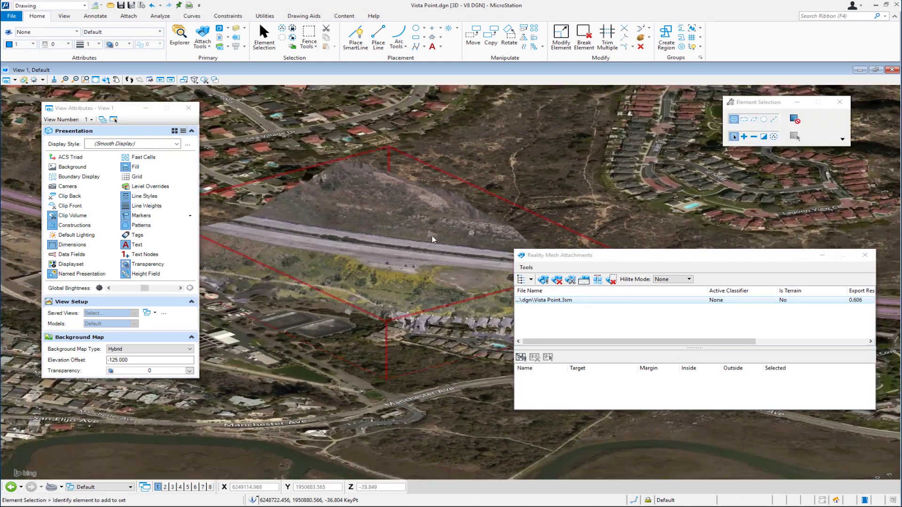
{"action": "right_click", "coordinate": [537, 174]}
{"action": "left_click", "coordinate": [570, 157]}
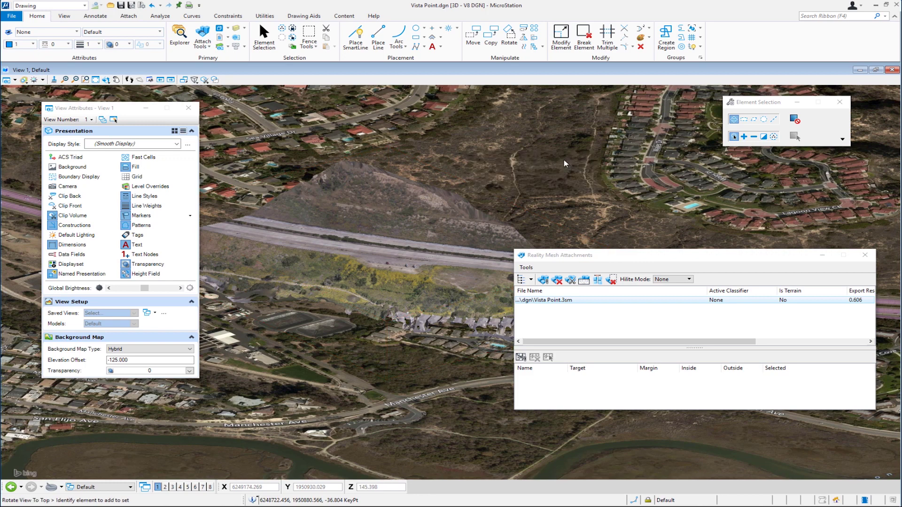
Set View 1's background map type to None, and close the View Attributes and Reality Mesh Attachments dialogs
{"action": "left_click", "coordinate": [129, 351]}
{"action": "left_click", "coordinate": [119, 357]}
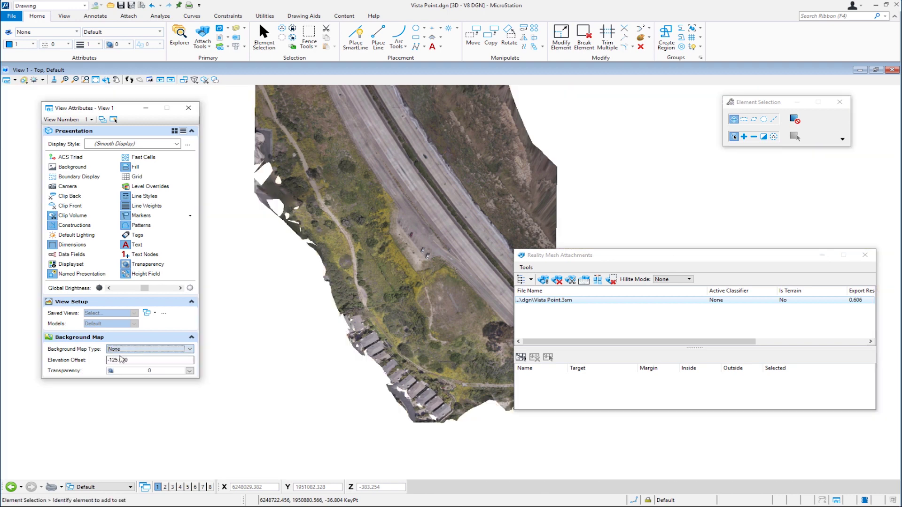
{"action": "left_click", "coordinate": [188, 108]}
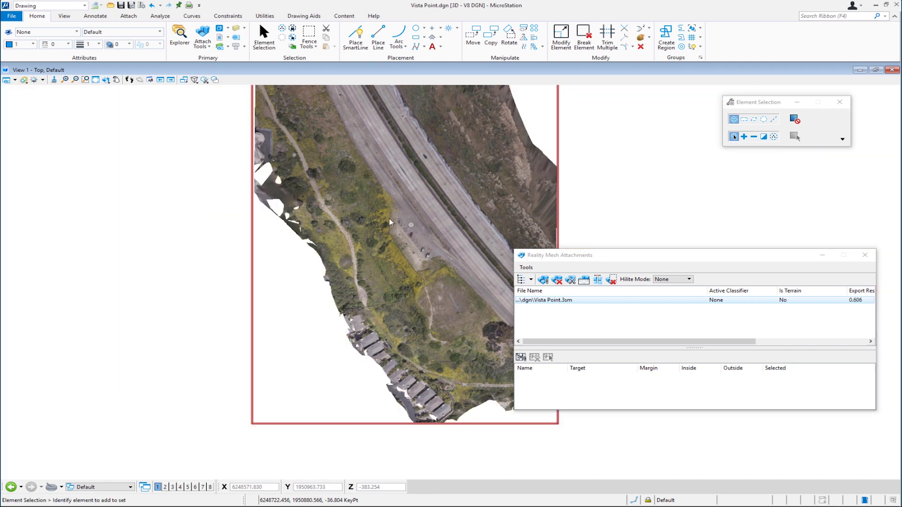
{"action": "scroll", "coordinate": [386, 241], "scroll_direction": "up", "scroll_amount": 4}
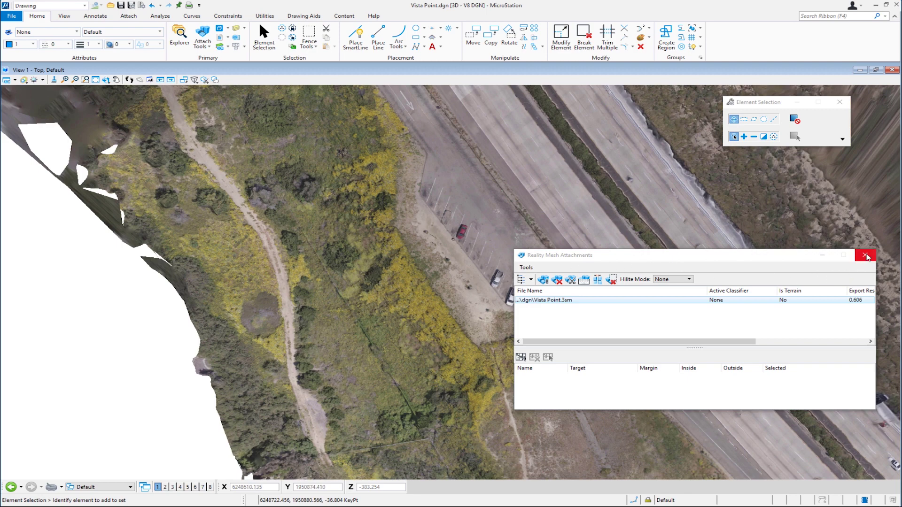
{"action": "left_click", "coordinate": [865, 255]}
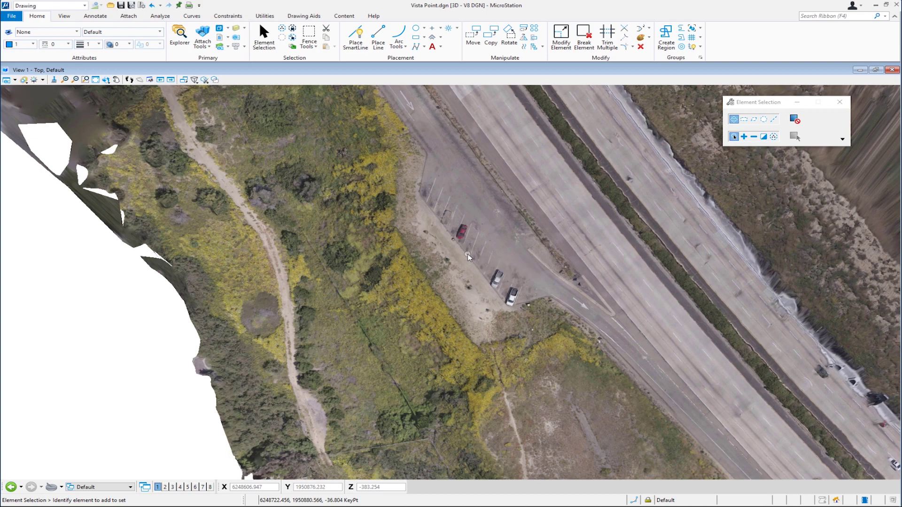
Examine the mesh detail around the parked vehicles in the parking area from a low 3D angle
{"action": "scroll", "coordinate": [467, 246], "scroll_direction": "up", "scroll_amount": 5}
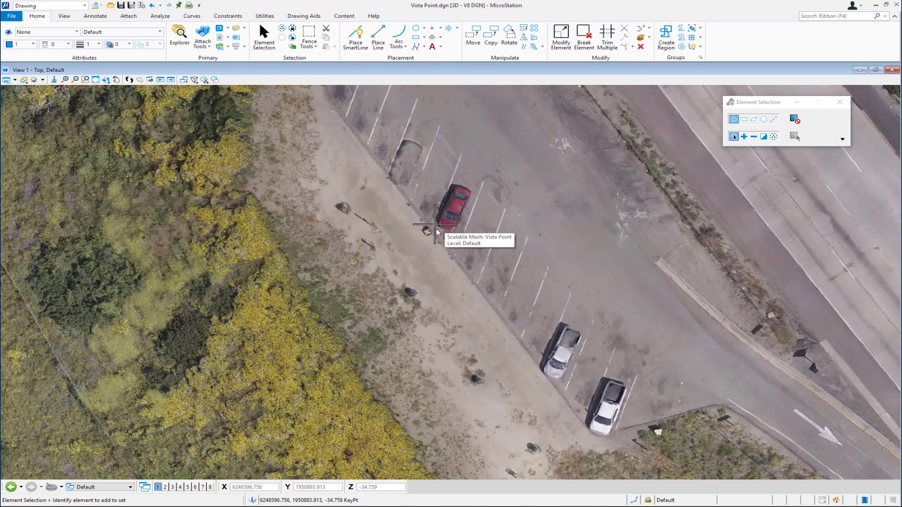
{"action": "middle_click_drag", "start_coordinate": [436, 228], "coordinate": [624, 184], "text": "shift"}
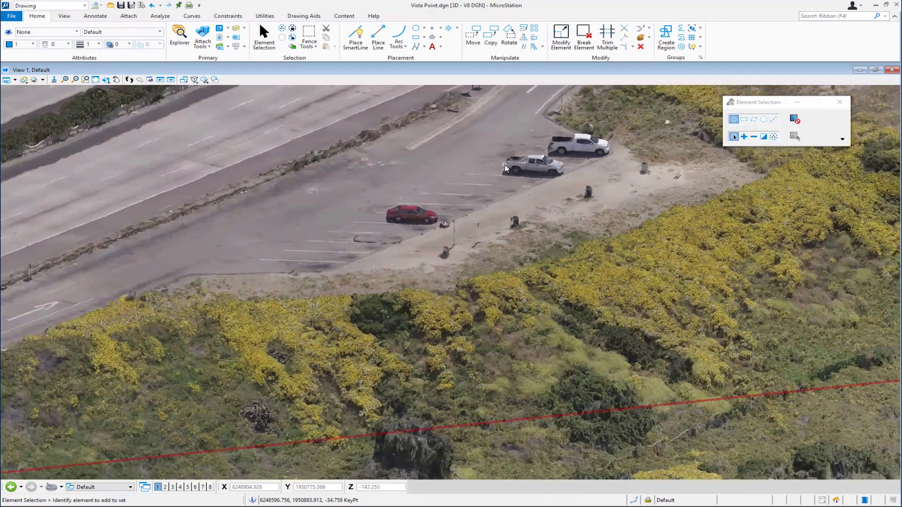
{"action": "scroll", "coordinate": [506, 168], "scroll_direction": "up", "scroll_amount": 5}
{"action": "middle_click_drag", "start_coordinate": [537, 230], "coordinate": [415, 194]}
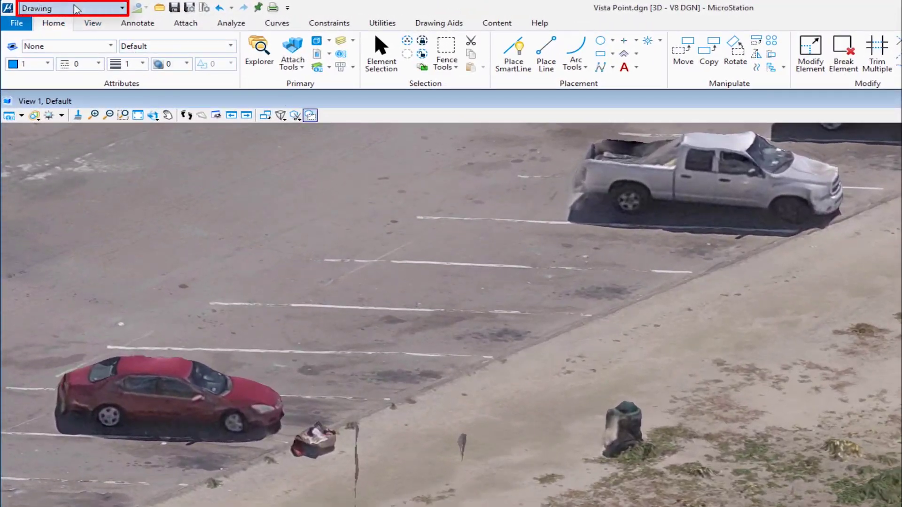
Switch to the Modeling workflow and show its solids tools
{"action": "left_click", "coordinate": [76, 9]}
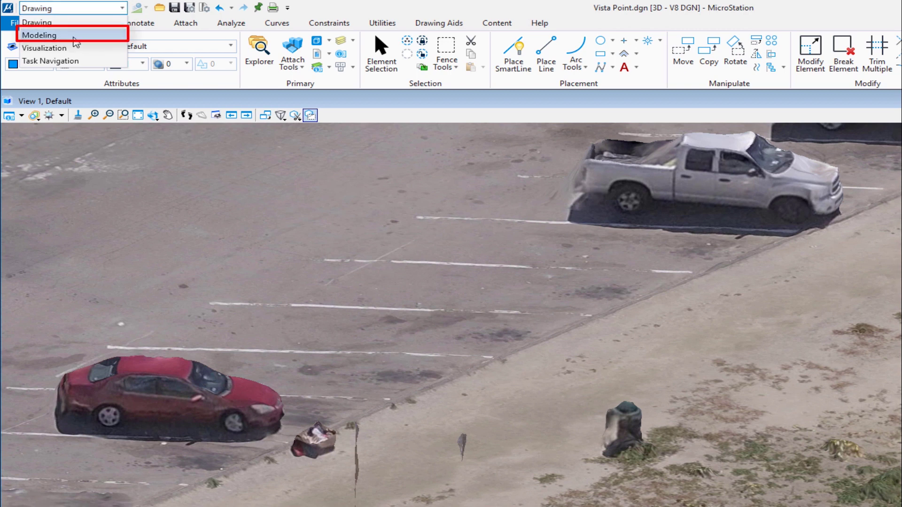
{"action": "left_click", "coordinate": [39, 35]}
{"action": "left_click", "coordinate": [181, 24]}
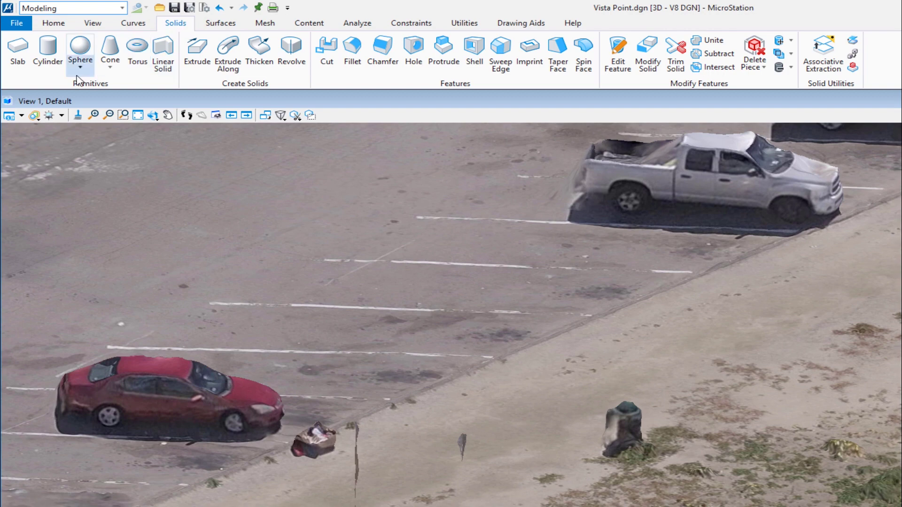
Model a slab solid wall on the mesh along the parking edge near the white pickup, about 32.2 long, 1 wide and about 8.7 high
{"action": "left_click", "coordinate": [18, 50]}
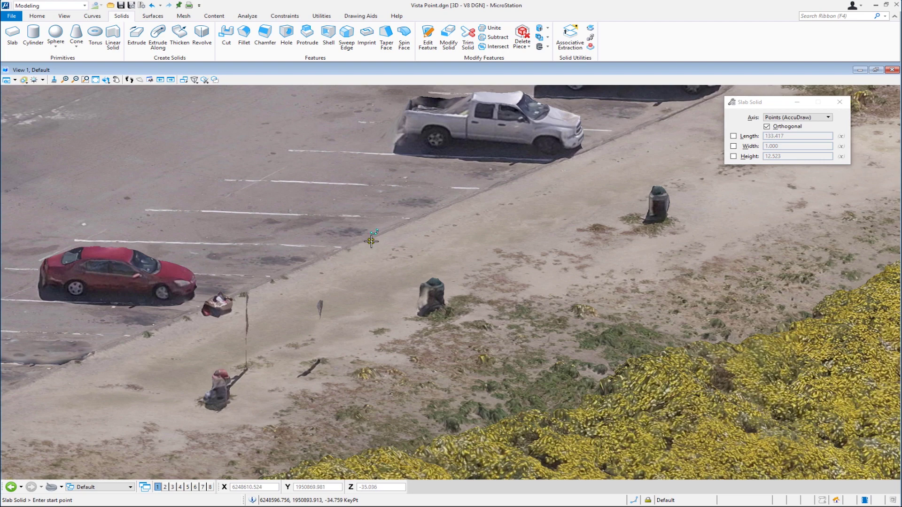
{"action": "left_click", "coordinate": [371, 241]}
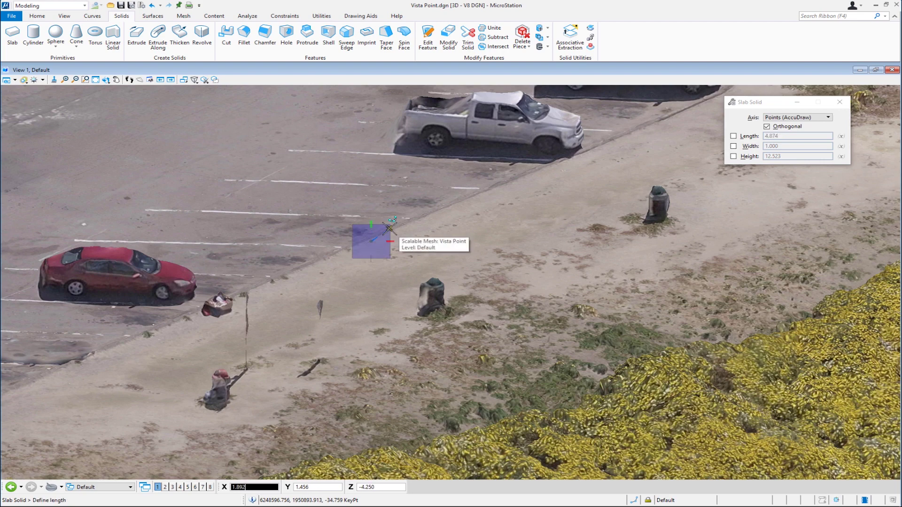
{"action": "left_click", "coordinate": [562, 164]}
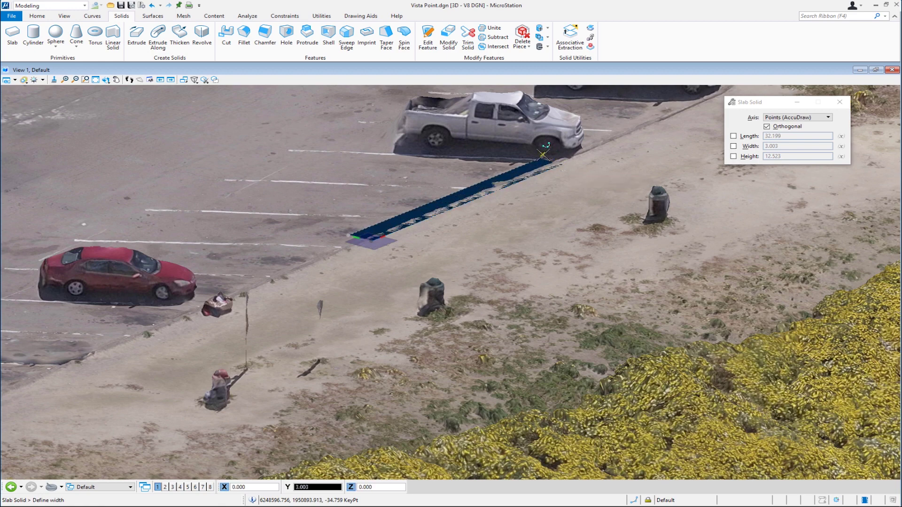
{"action": "type", "text": "1"}
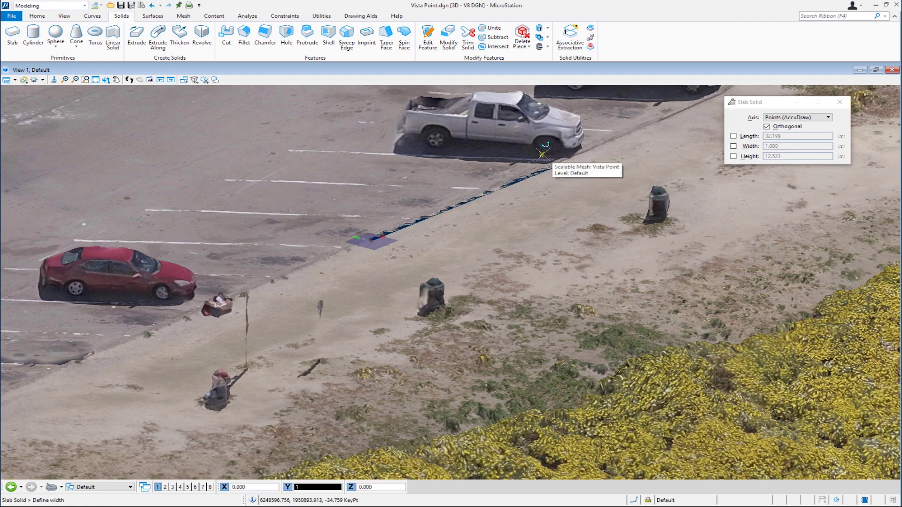
{"action": "left_click", "coordinate": [542, 153]}
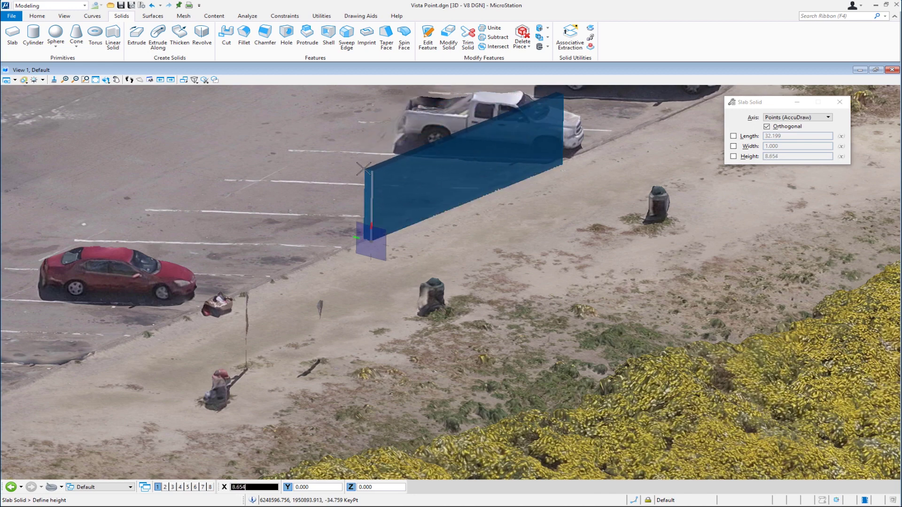
{"action": "left_click", "coordinate": [350, 174]}
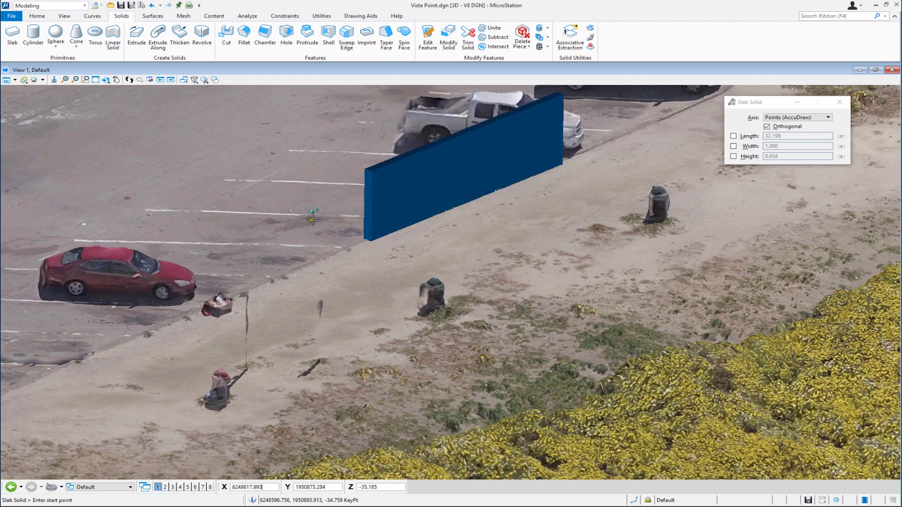
{"action": "middle_click_drag", "start_coordinate": [313, 215], "coordinate": [631, 217], "text": "shift"}
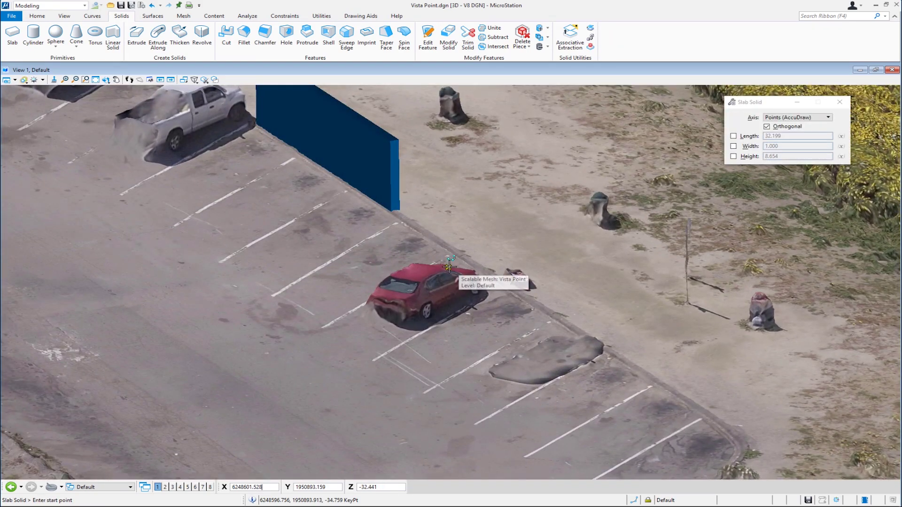